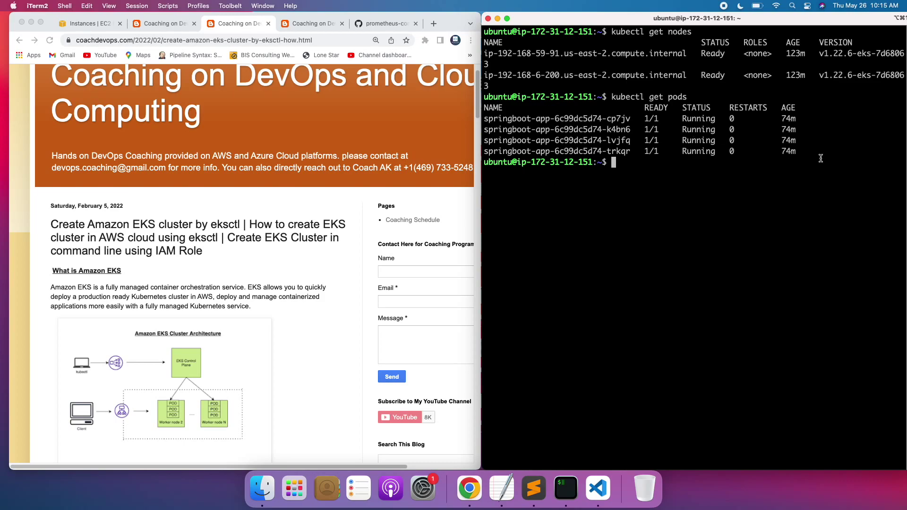
Go to the Helm prerequisite in the Kubernetes monitoring guide and check the installed Helm version with helm version
click(668, 136)
click(173, 25)
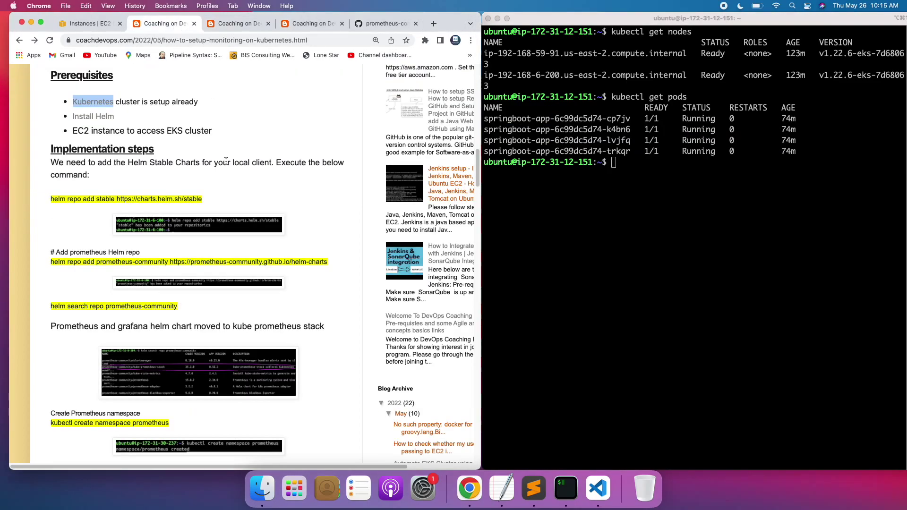
click(183, 146)
drag(116, 118, 100, 116)
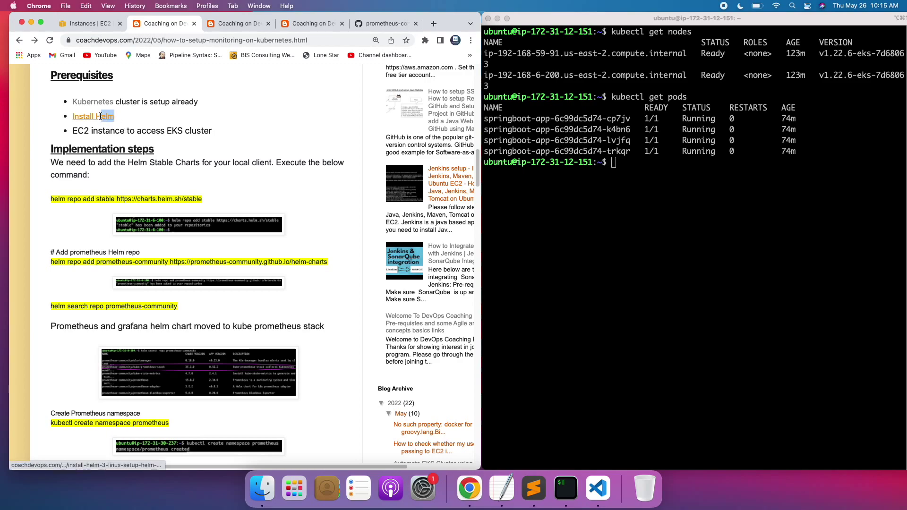
click(622, 211)
text(helm version)
key(Return)
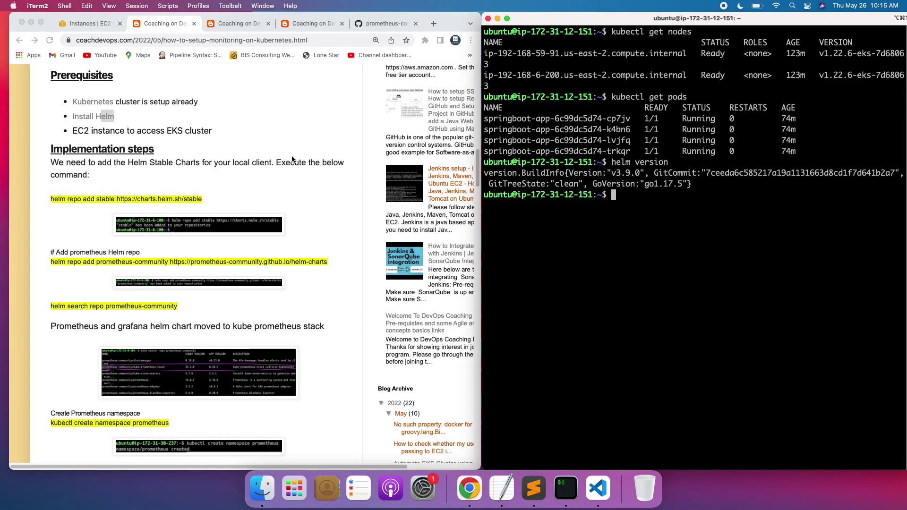
Review the guide's EC2 instance prerequisite and clear the terminal output
click(92, 132)
drag(98, 131, 146, 131)
click(756, 185)
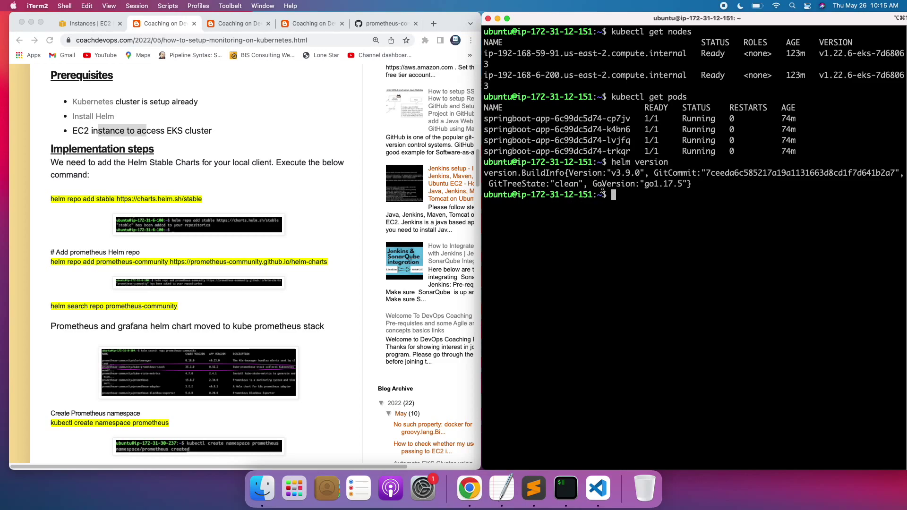
key(Return)
key(Return)
text(clear)
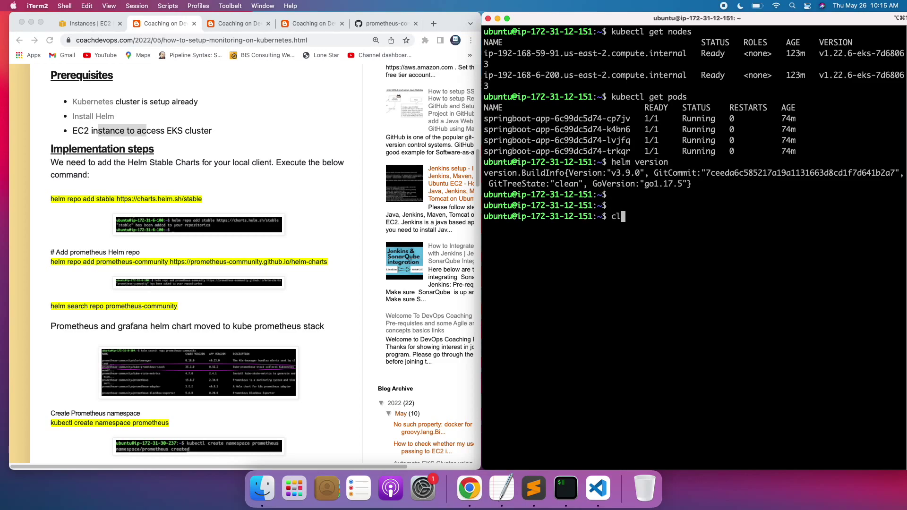
key(Return)
key(Return)
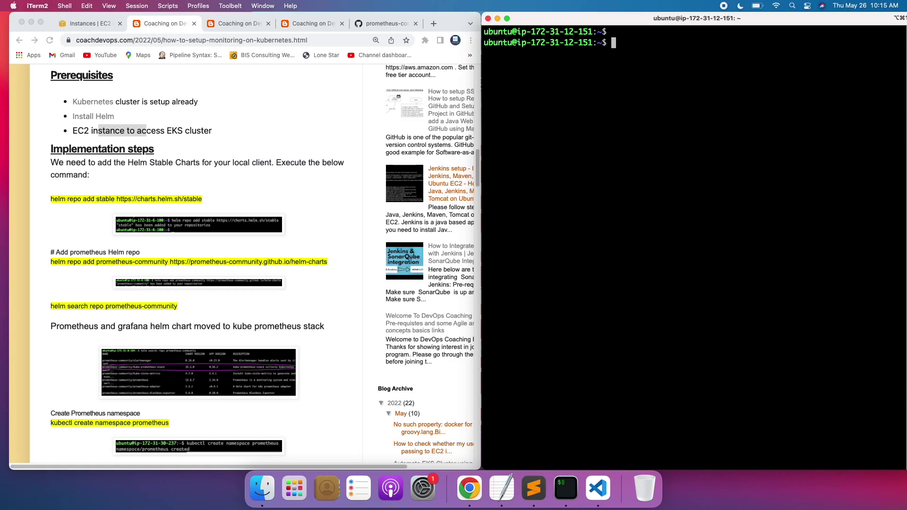
triple_click(82, 199)
key(super+c)
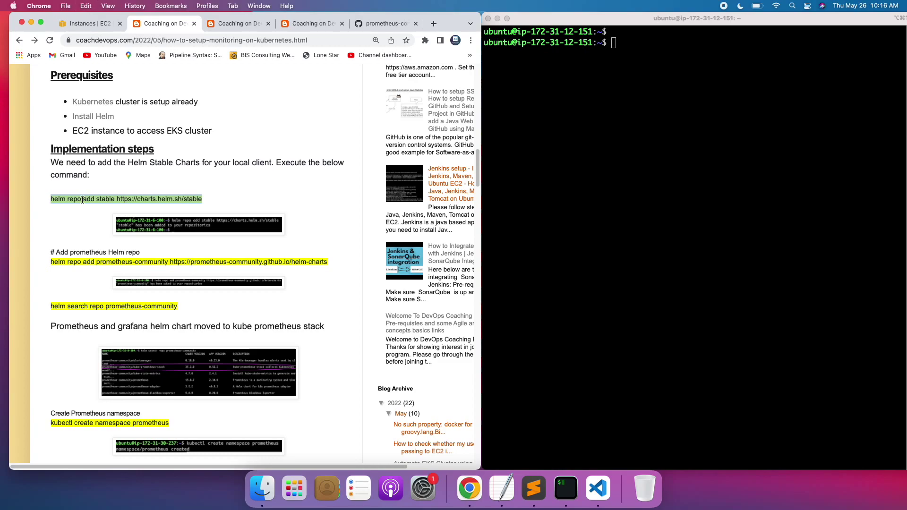
click(627, 172)
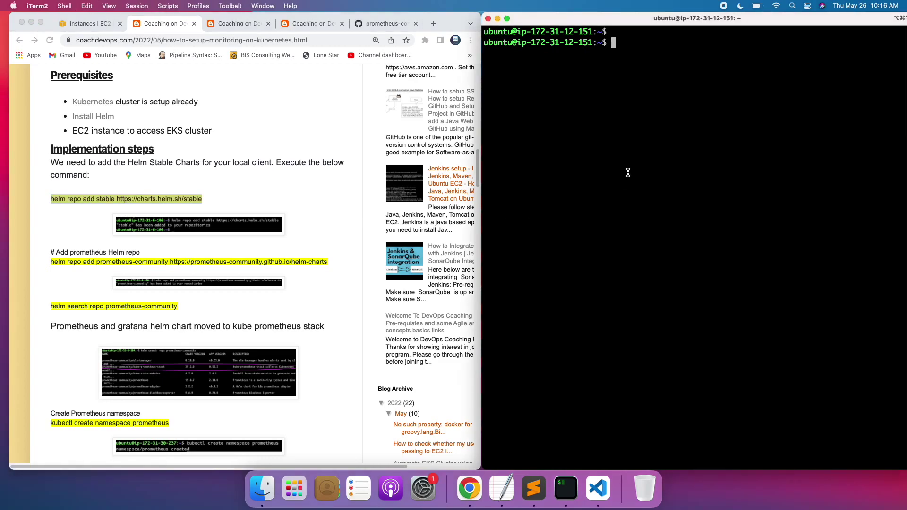
key(super+v)
key(Return)
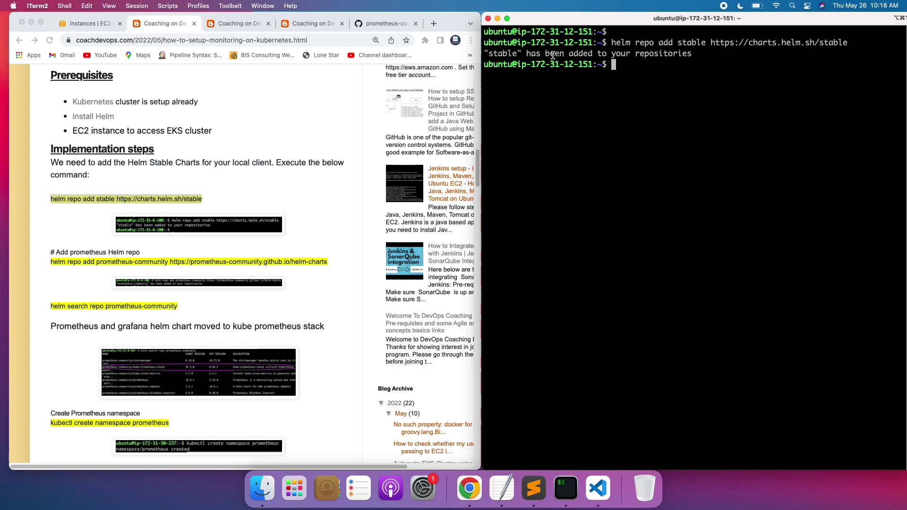
click(316, 191)
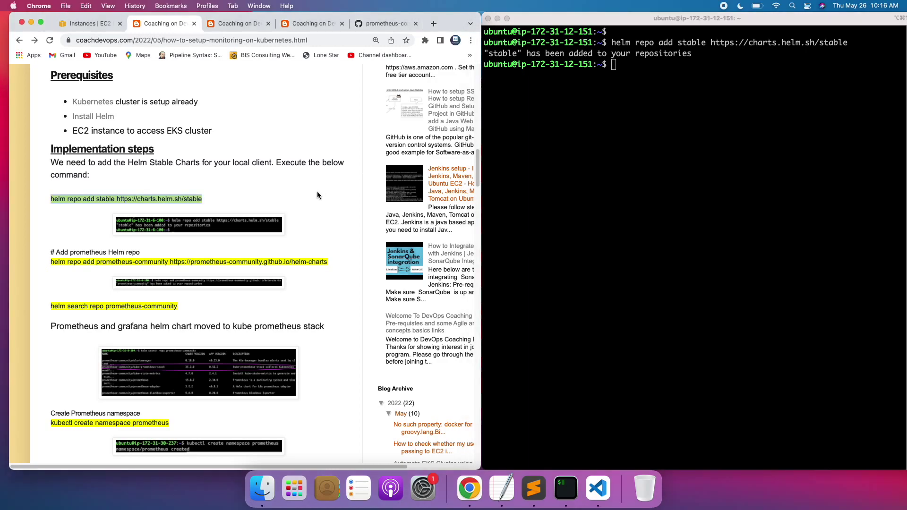
scroll(317, 192, down, 3)
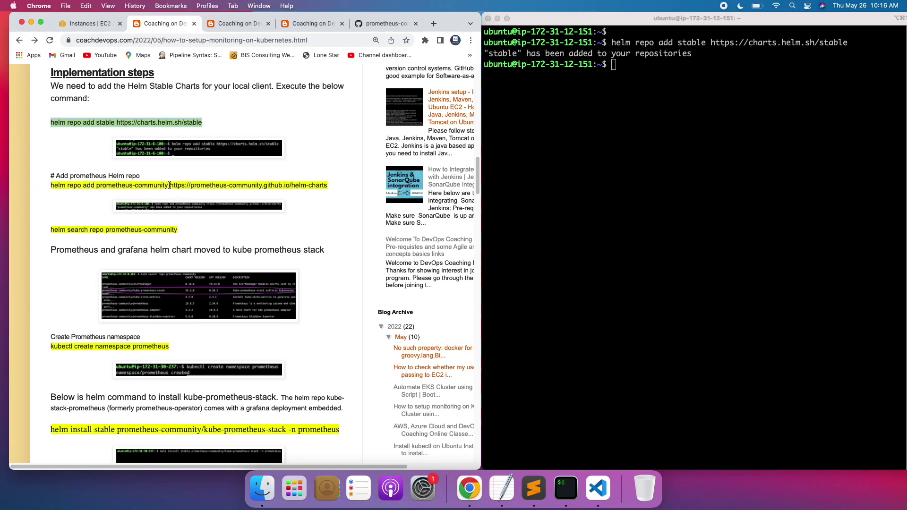
drag(170, 185, 327, 187)
key(super+c)
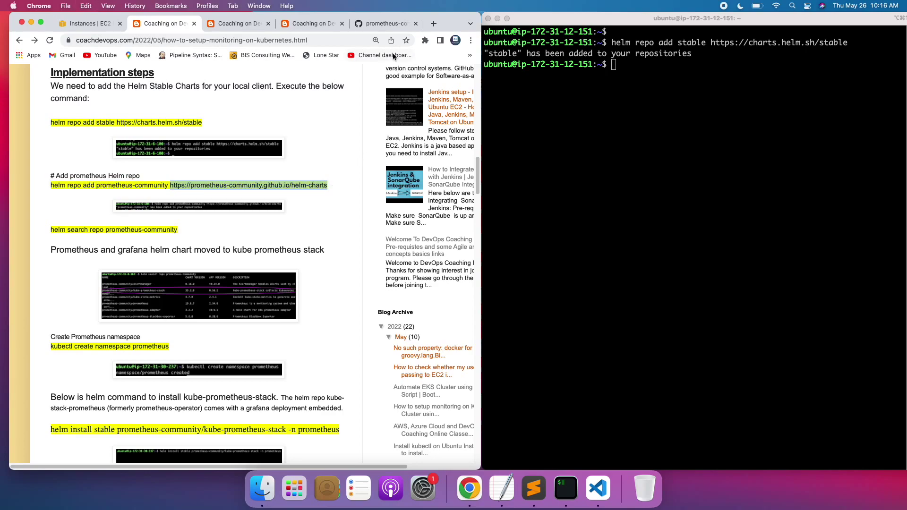
click(358, 25)
click(135, 40)
key(super+v)
key(Return)
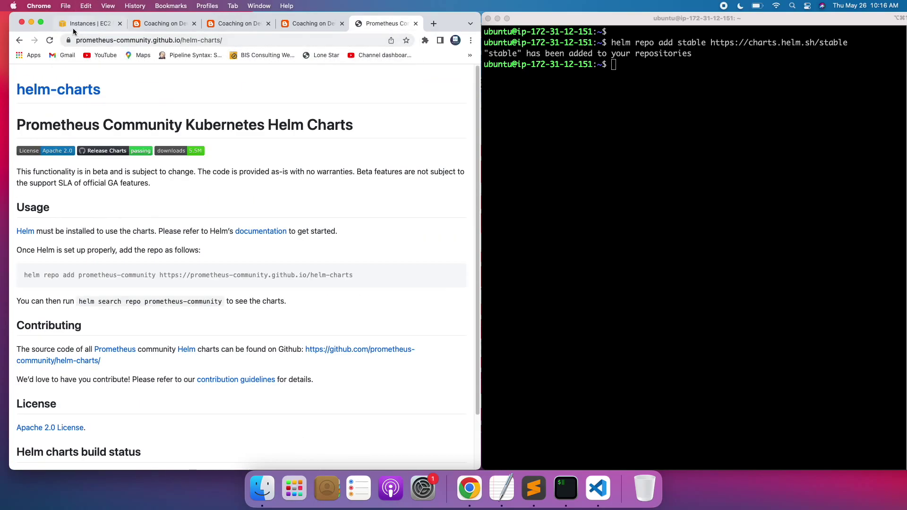
Examine the prometheus-community repo name in the page's usage instructions at full screen, and return to the monitoring guide beside the terminal
click(41, 22)
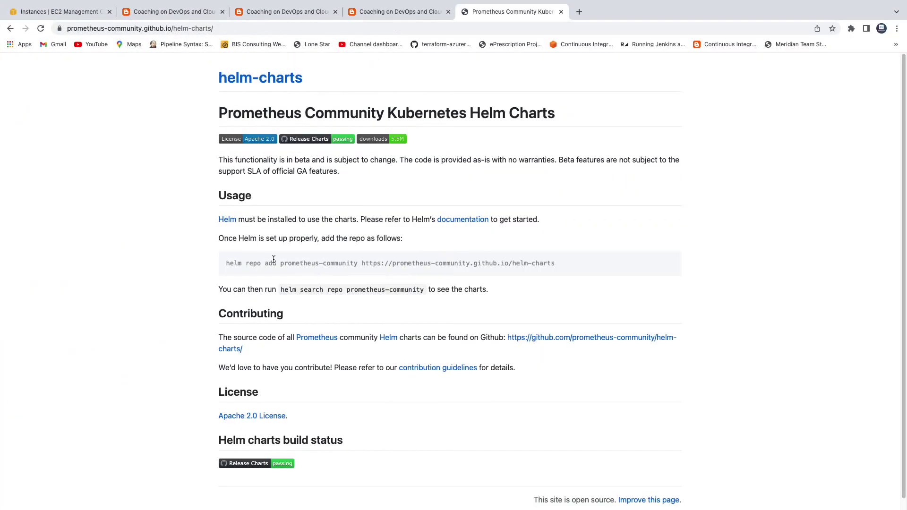
drag(281, 264, 361, 263)
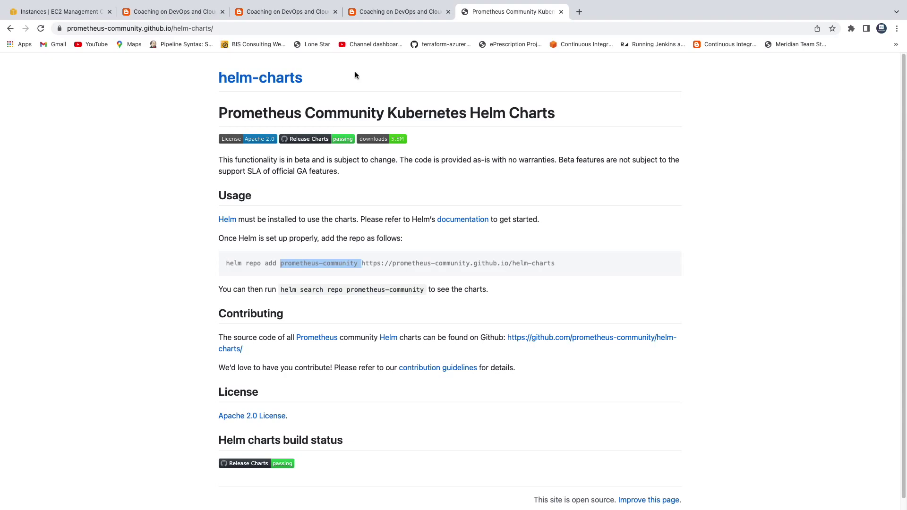
click(187, 13)
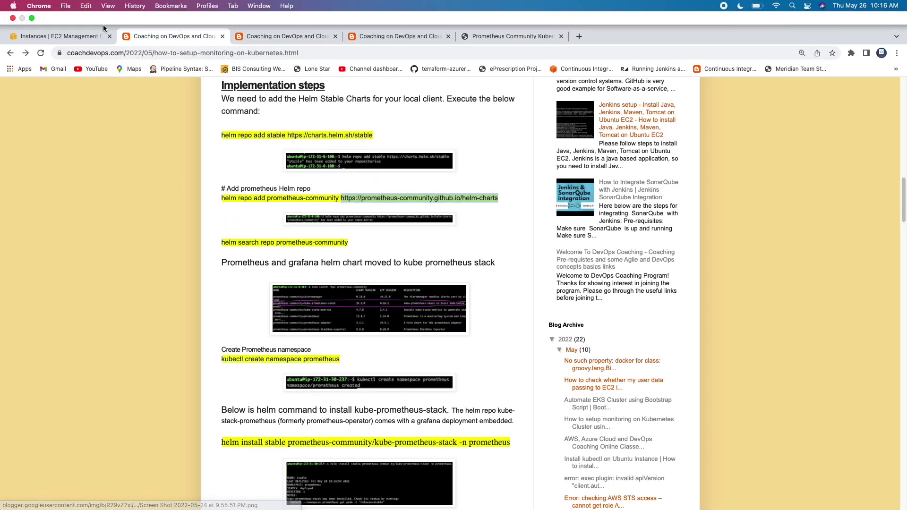
click(31, 17)
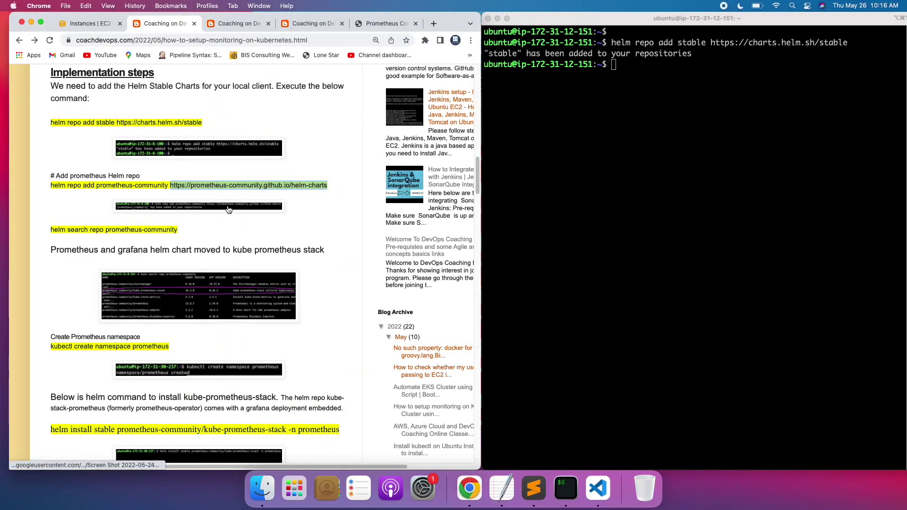
triple_click(109, 184)
key(super+c)
click(581, 246)
key(super+v)
key(Return)
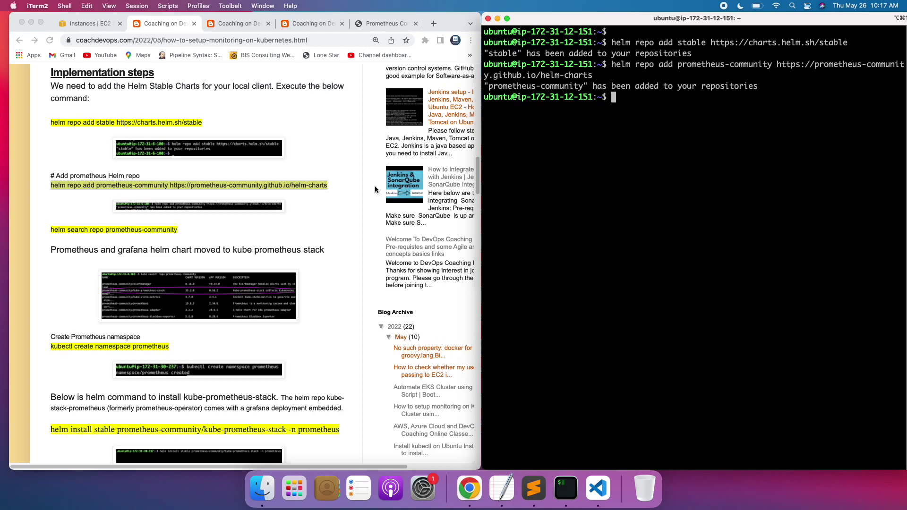
Search the added Helm repository for its charts with helm search repo prometheus-community
text(helm searcg)
key(BackSpace)
key(BackSpace)
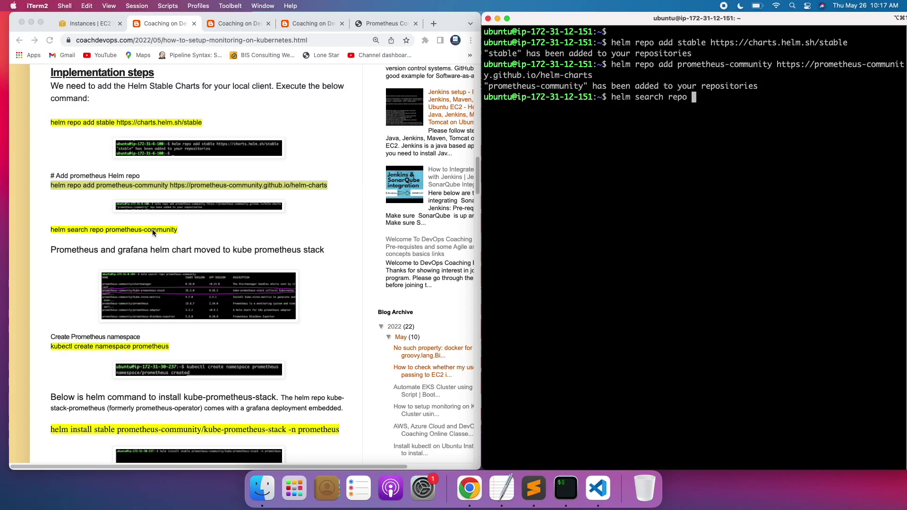
double_click(135, 230)
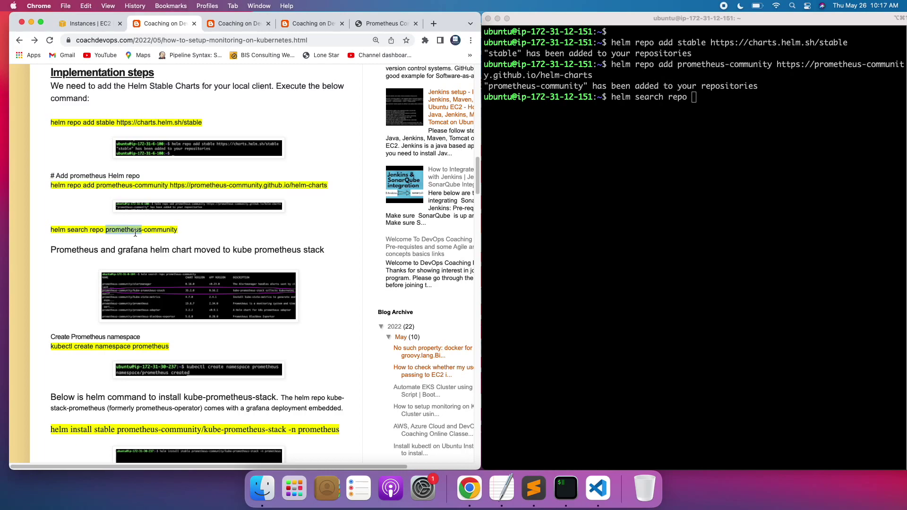
shift+click(179, 231)
key(super+c)
key(super+Tab)
key(super+v)
key(Return)
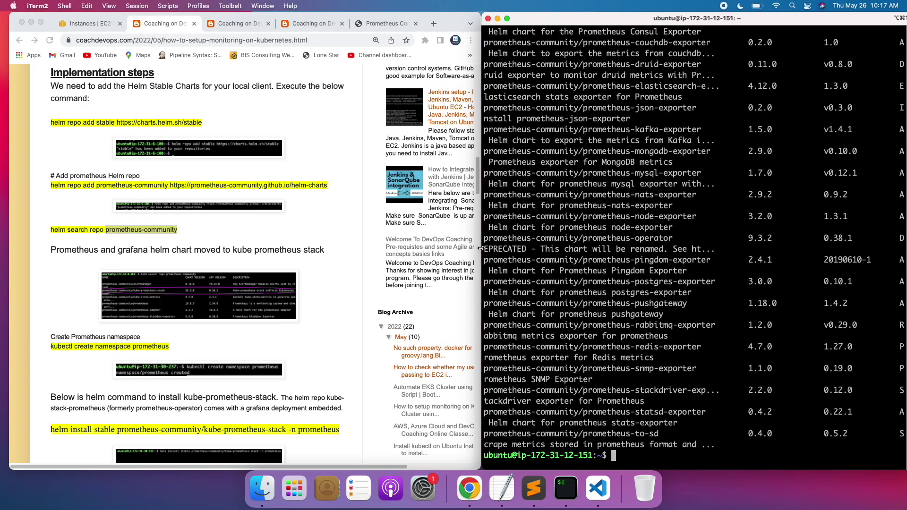
Widen the terminal window so each chart in the search results fits on a single line
drag(475, 248, 453, 248)
scroll(580, 225, up, 5)
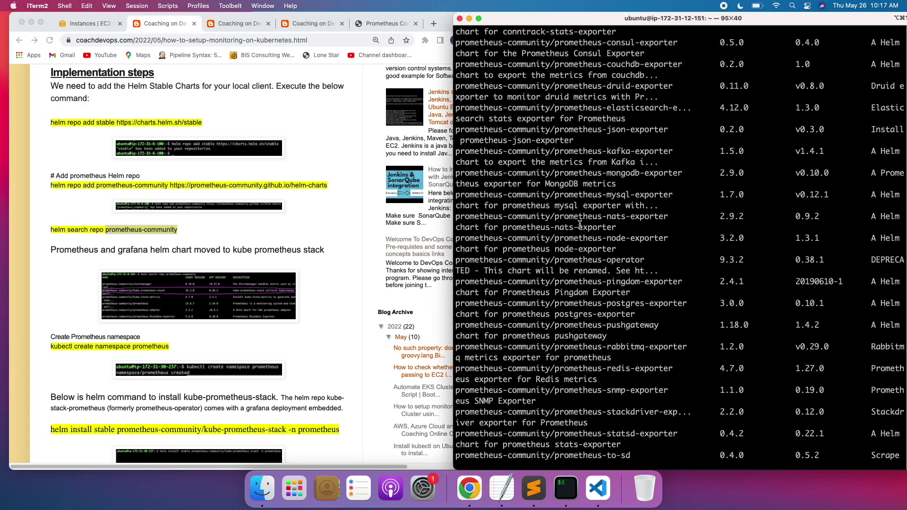
scroll(579, 224, down, 5)
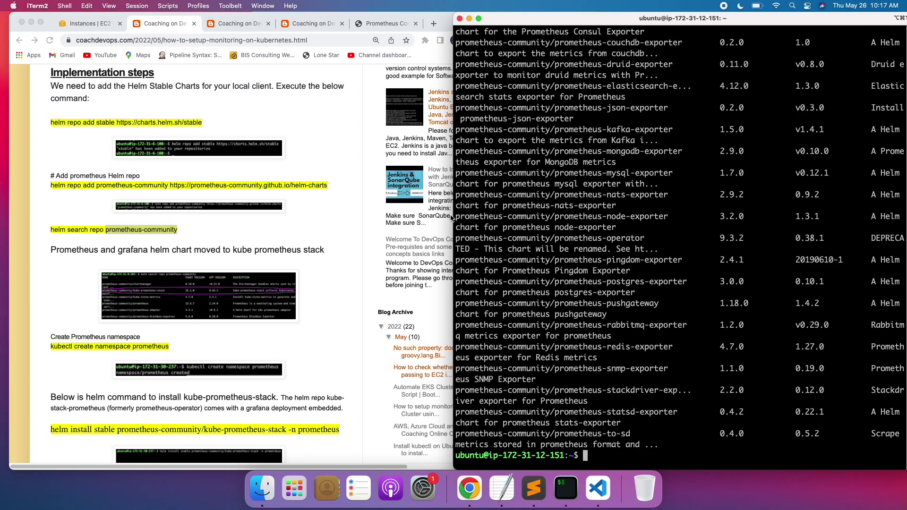
drag(453, 216, 364, 216)
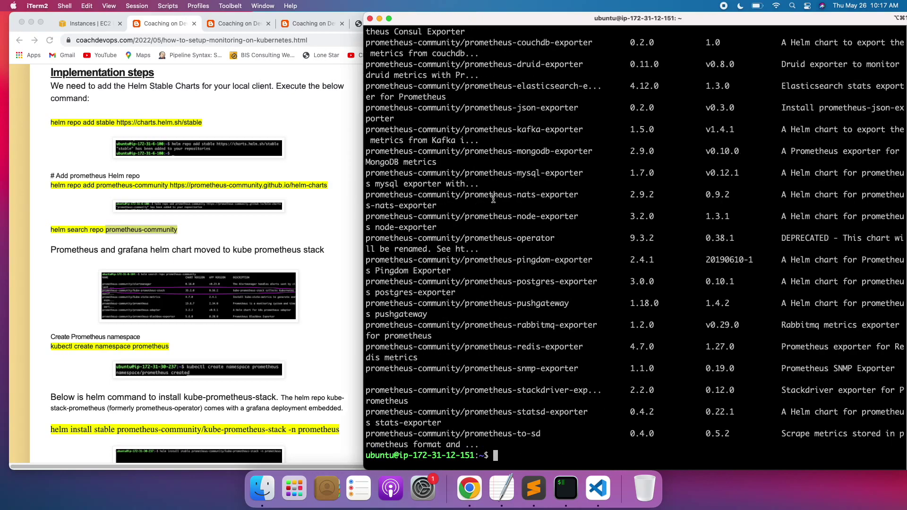
scroll(493, 199, up, 6)
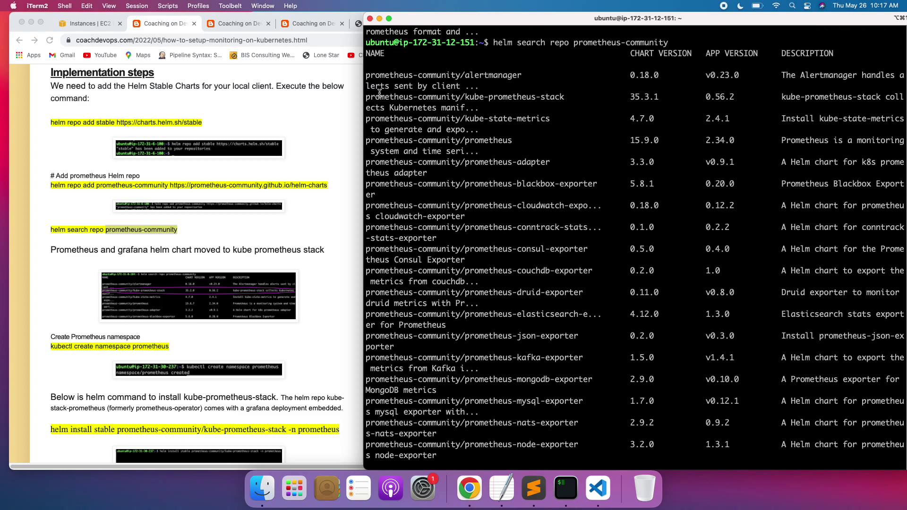
drag(362, 93, 230, 85)
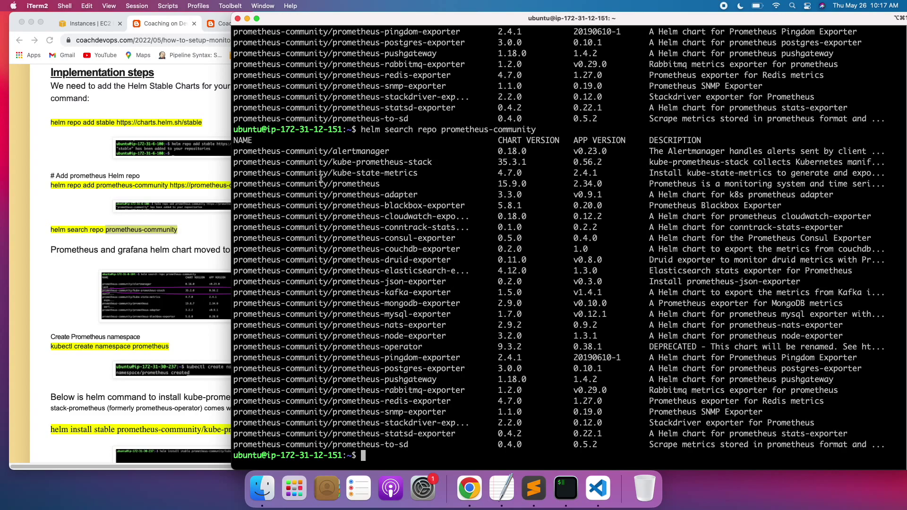
Examine the listed charts, focusing on the name, version and full description of prometheus-community/kube-prometheus-stack
drag(286, 140, 421, 243)
click(371, 151)
drag(235, 151, 333, 173)
click(333, 173)
drag(356, 140, 492, 263)
click(492, 263)
drag(235, 163, 433, 162)
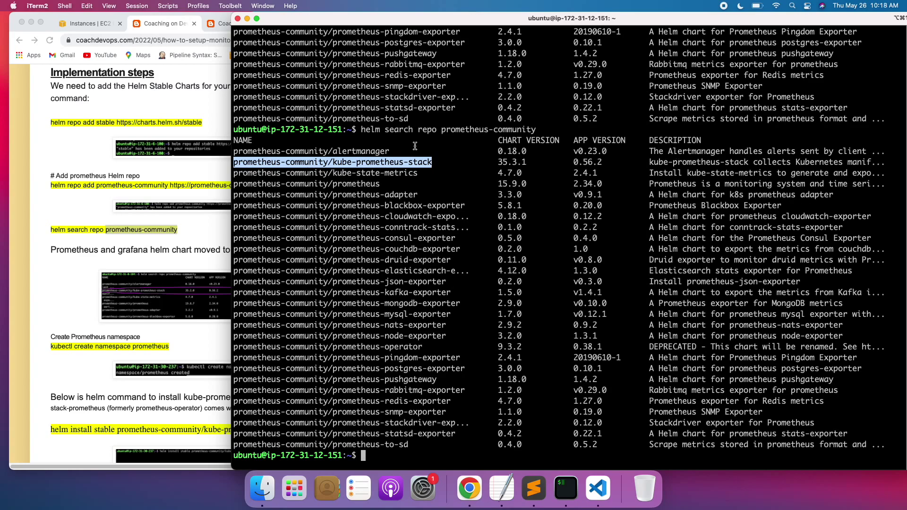
drag(183, 148, 118, 147)
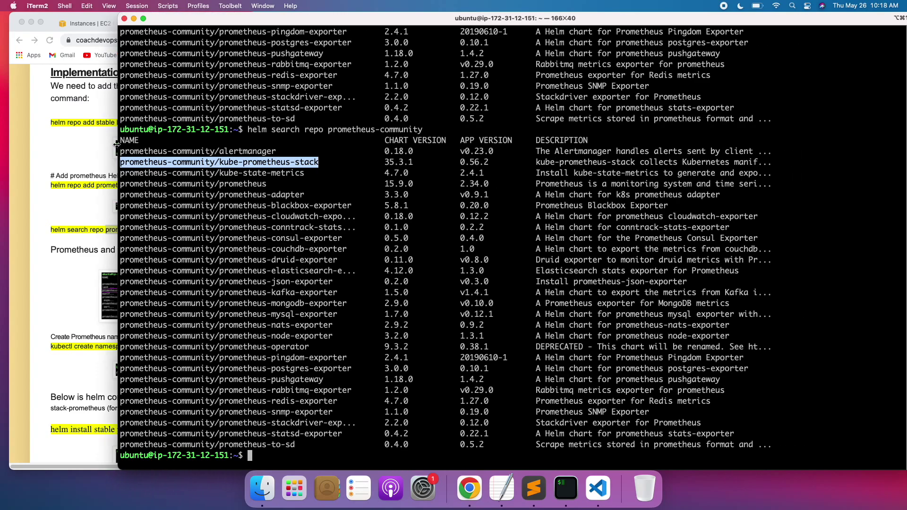
click(597, 179)
drag(540, 161, 758, 162)
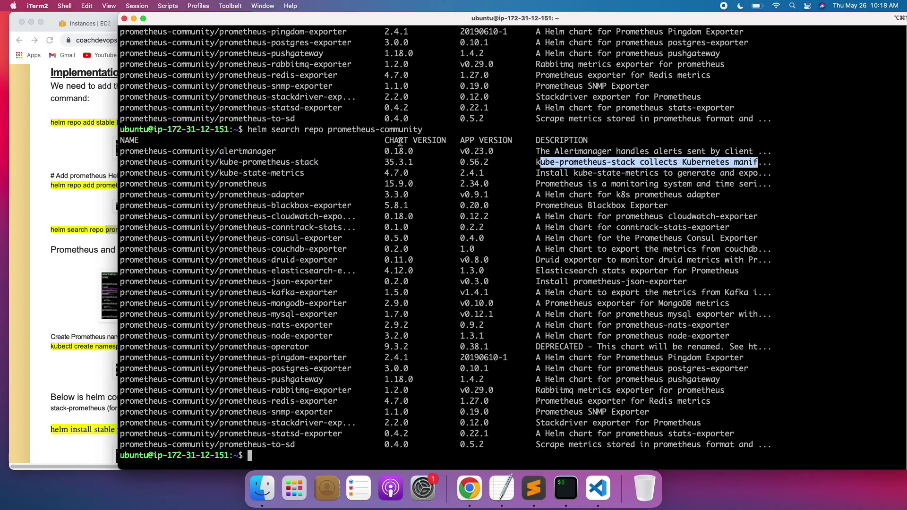
triple_click(177, 162)
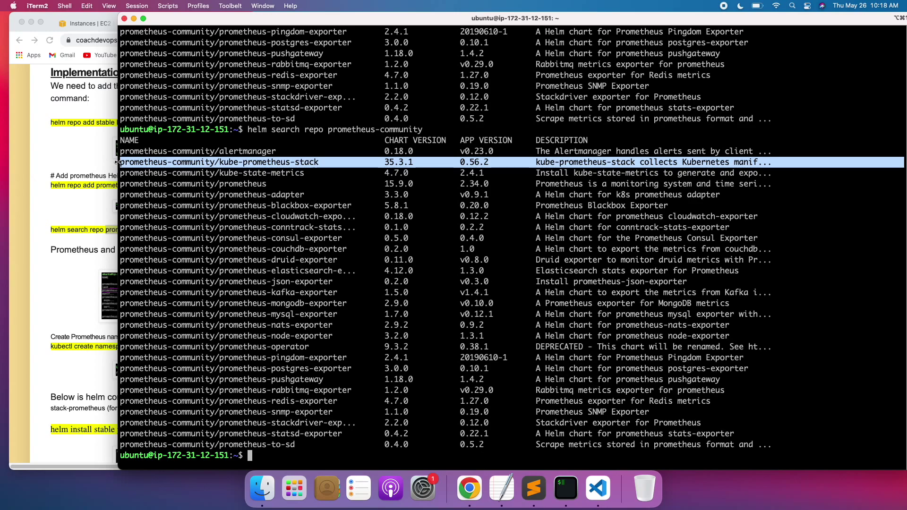
Narrow the terminal window to uncover the guide's namespace instructions and clear the terminal output
drag(119, 162, 401, 159)
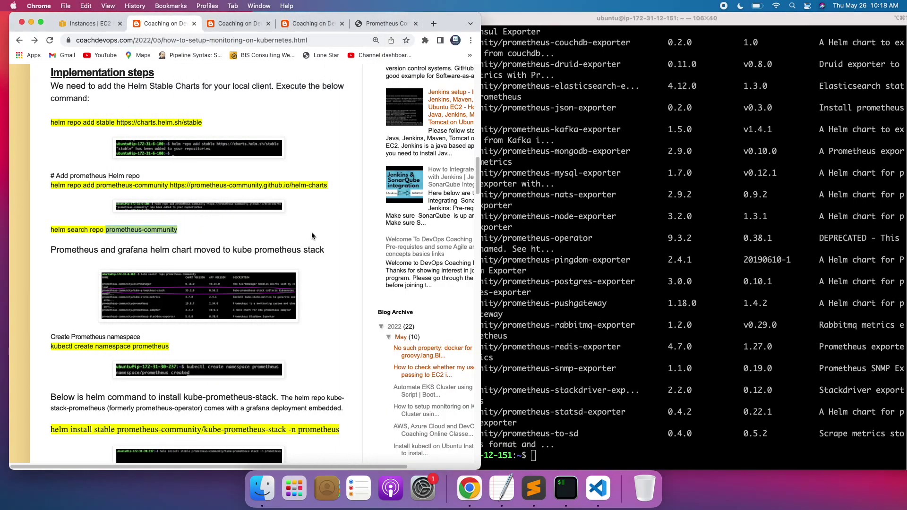
scroll(311, 231, down, 3)
text(clear)
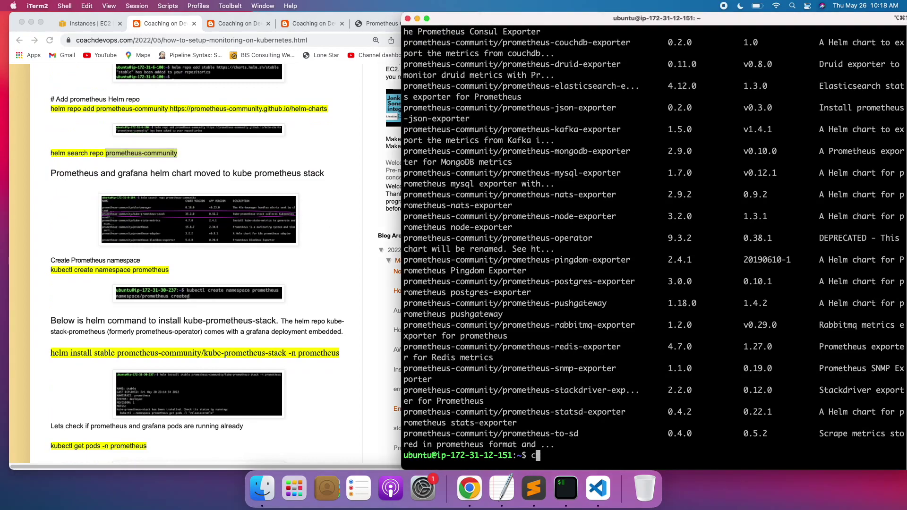
key(Return)
key(Return)
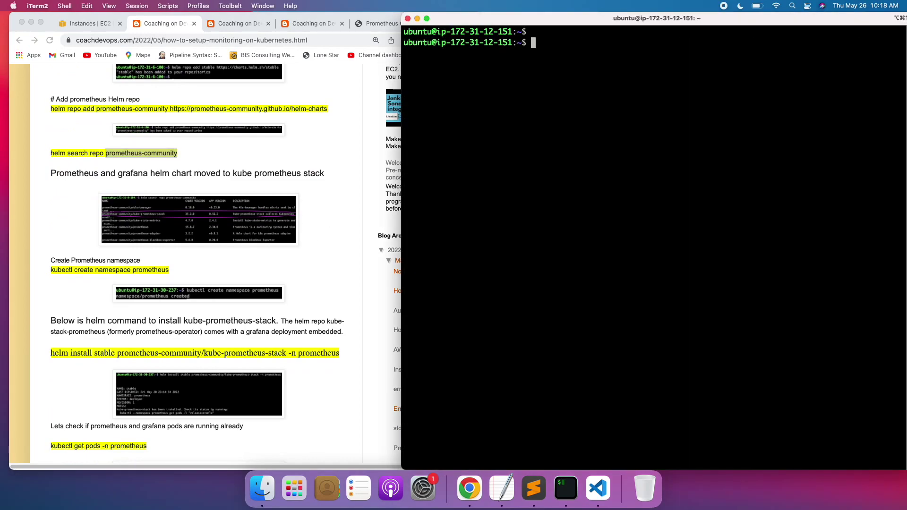
Create the prometheus namespace in the cluster with kubectl create namespace prometheus
text(kubectl create namespace)
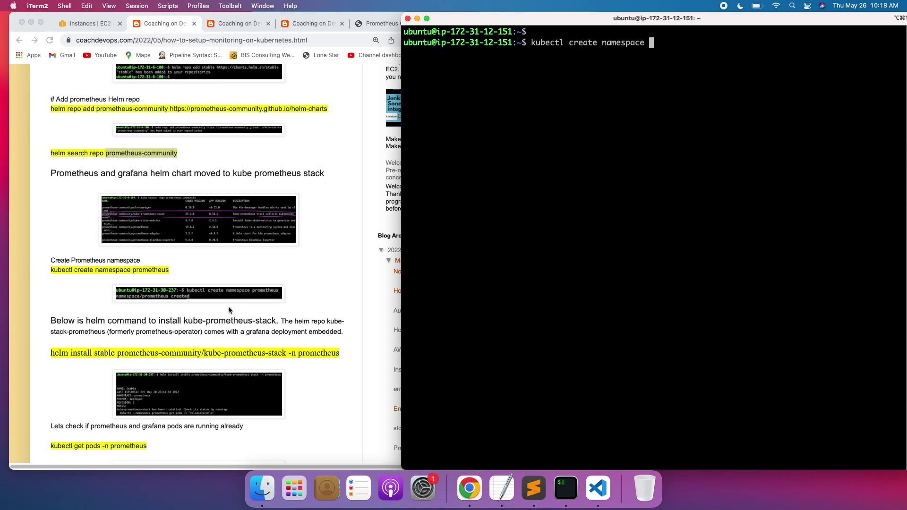
double_click(154, 273)
key(super+c)
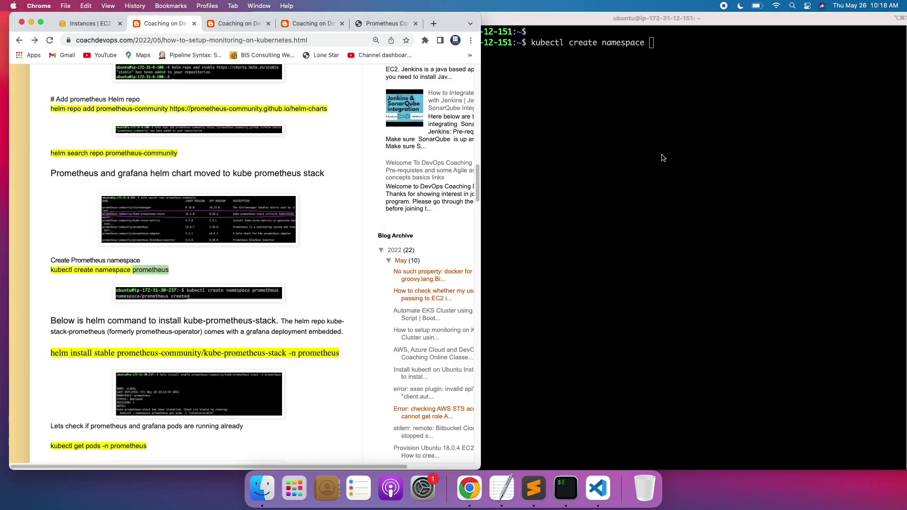
click(662, 155)
key(super+v)
key(Return)
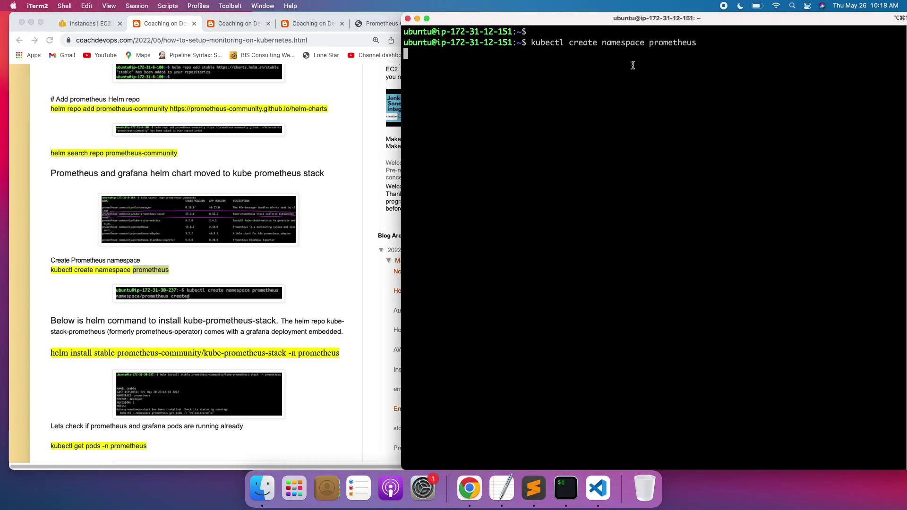
drag(457, 56, 502, 56)
click(580, 117)
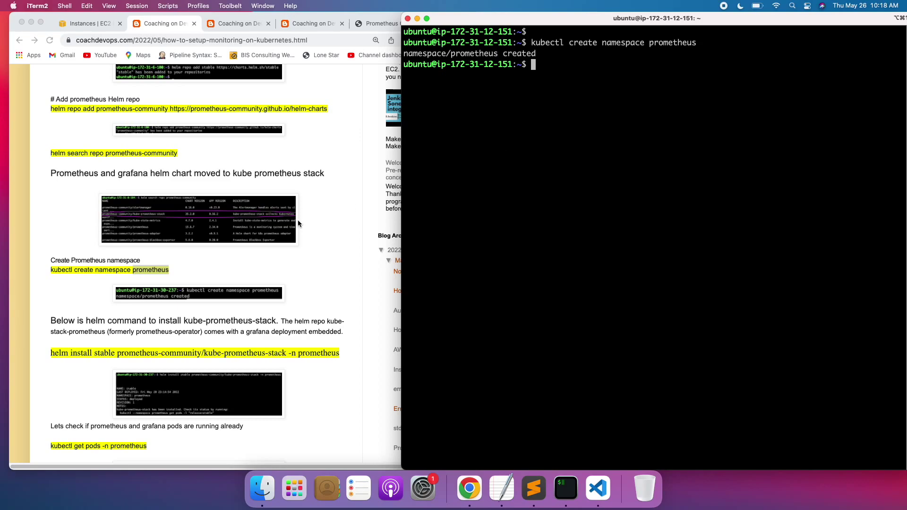
Compose a helm install command in the terminal with release name stable and the chart prometheus-community/kube-prometheus-stack
scroll(298, 220, down, 2)
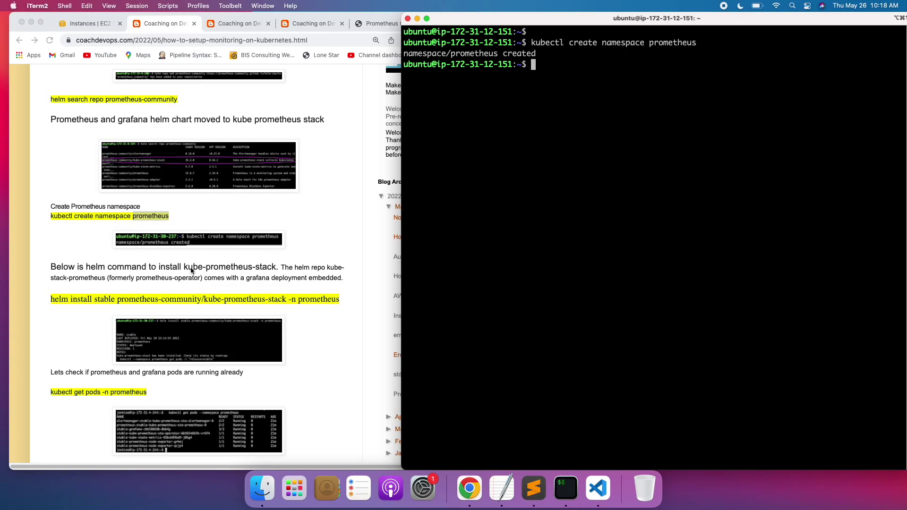
click(75, 302)
click(533, 147)
text(helm inst)
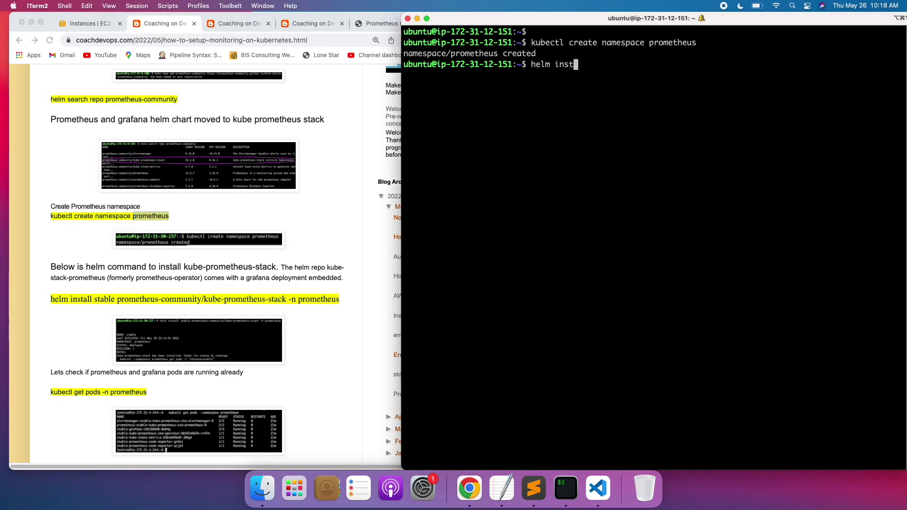
text(all s)
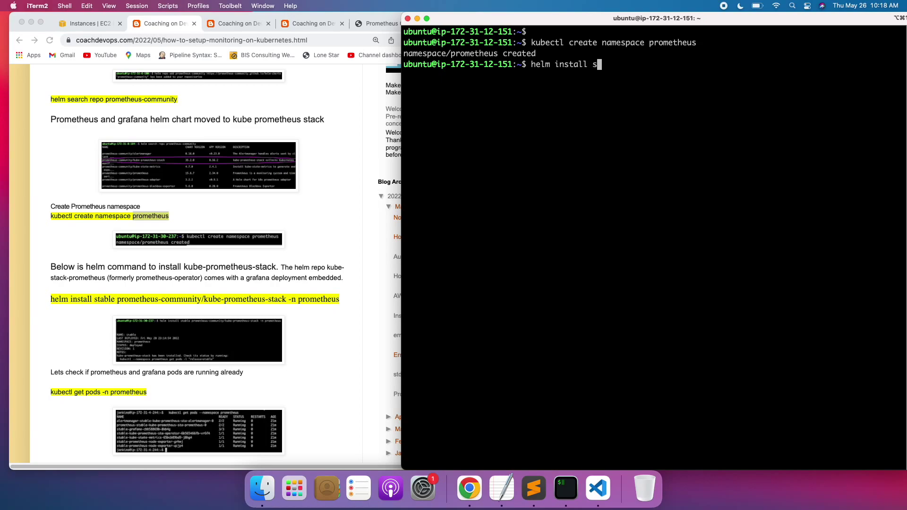
text(table)
click(128, 307)
double_click(148, 300)
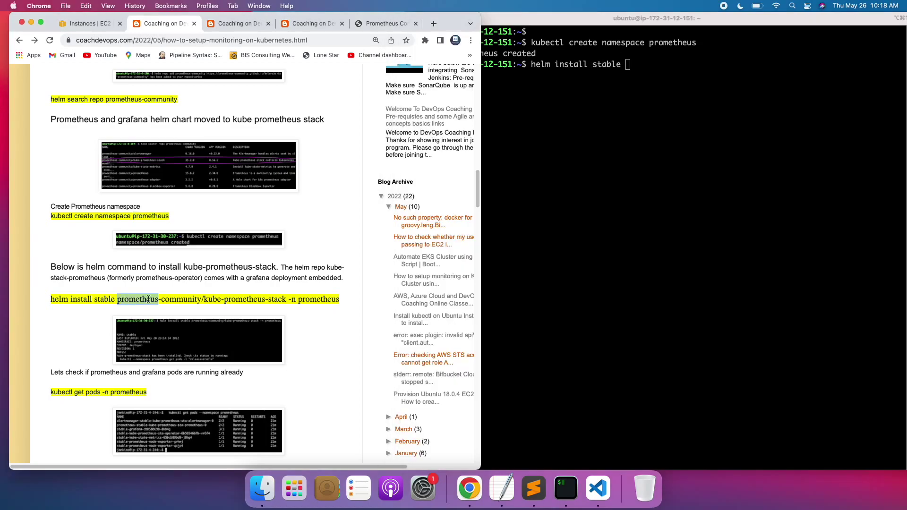
shift+click(287, 301)
key(super+c)
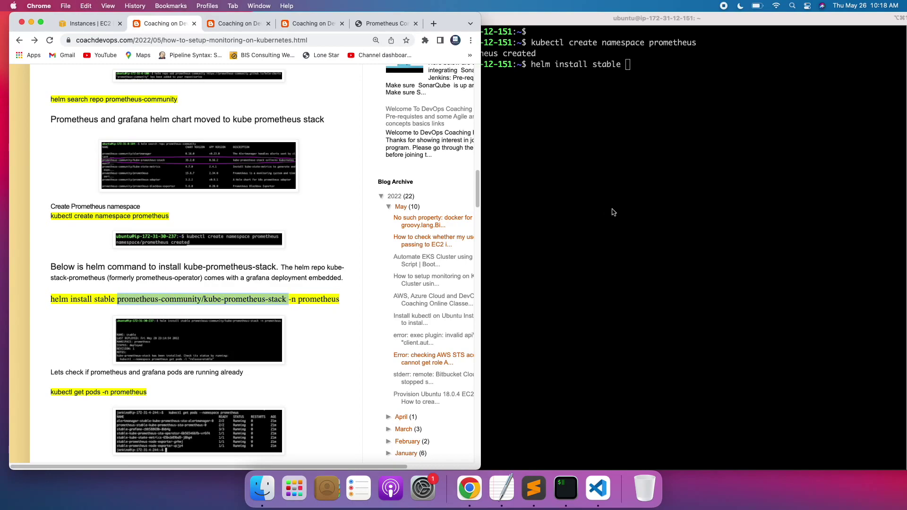
click(662, 184)
key(super+v)
key(Tab)
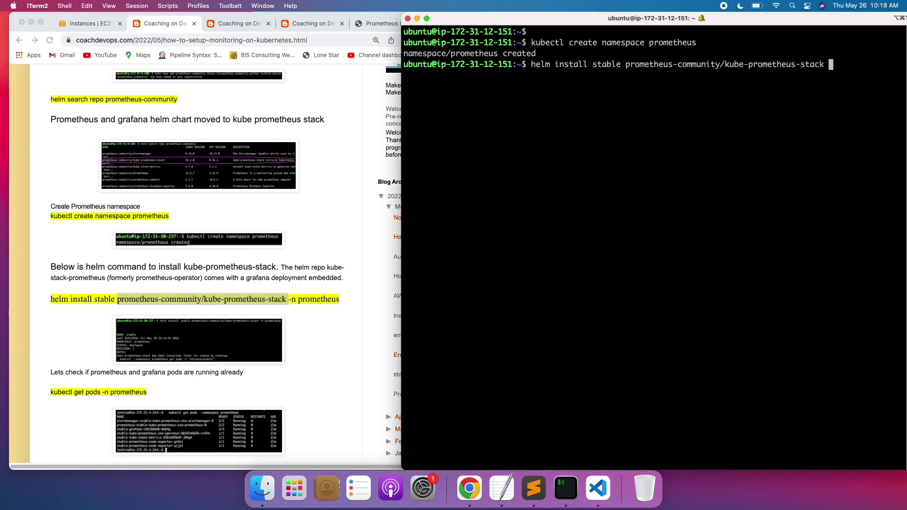
Target the install at the namespace with -n prometheus, run it, and review the release's deployment status and notes
text(-n)
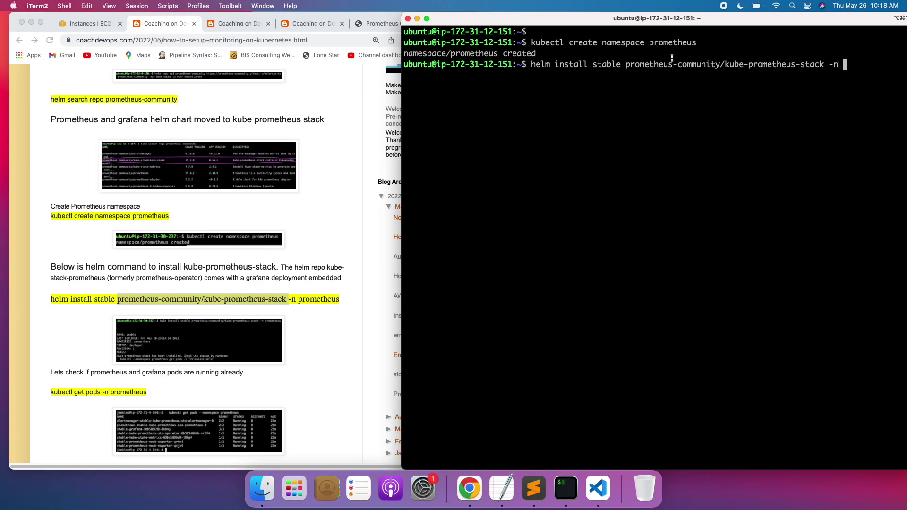
double_click(670, 46)
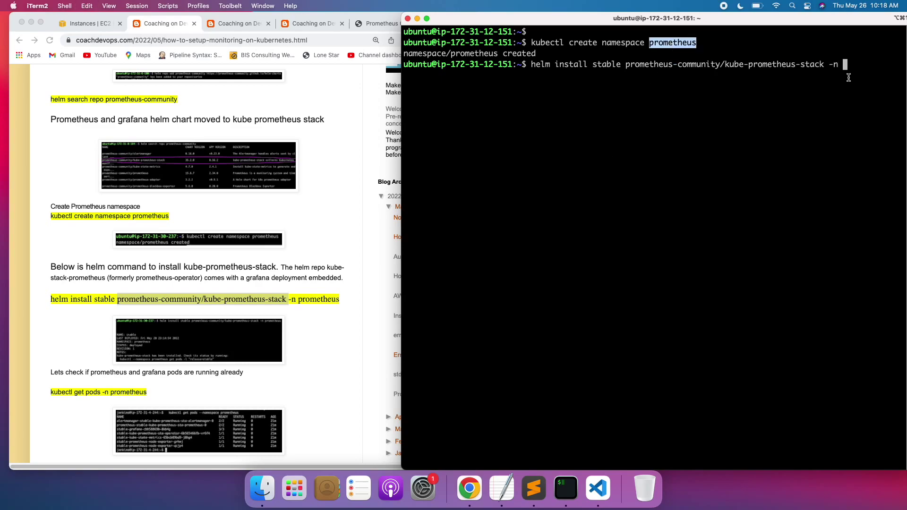
key(super+v)
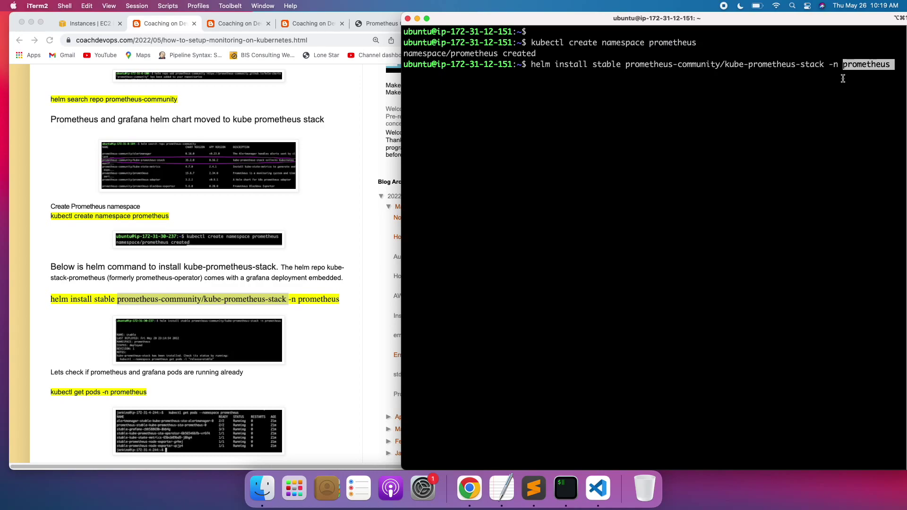
key(Return)
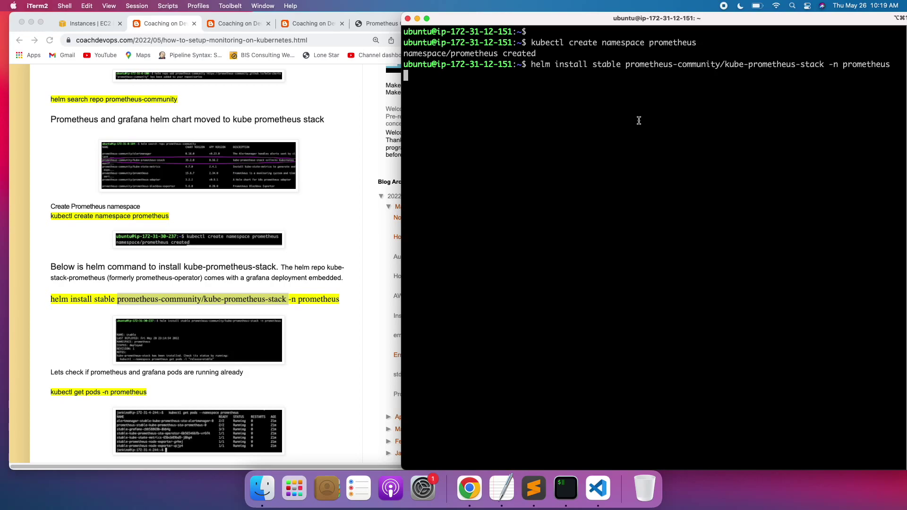
key(Return)
key(Return)
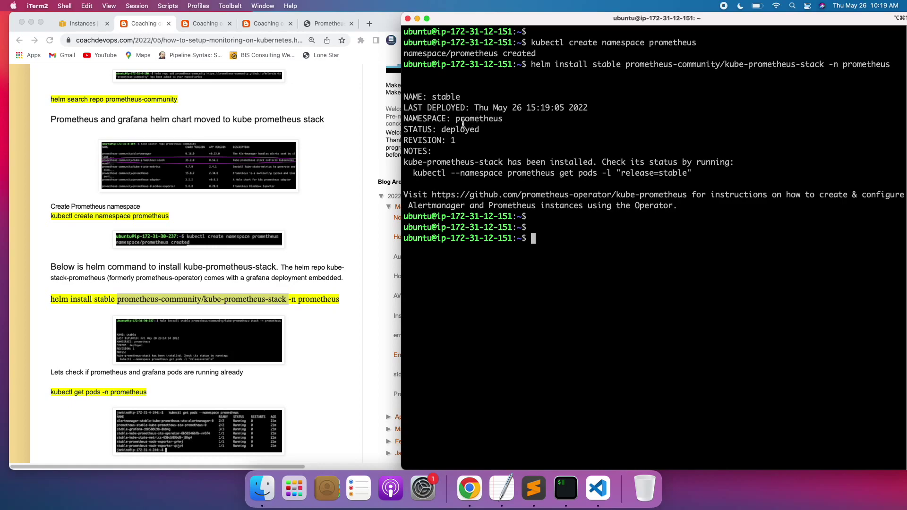
double_click(444, 129)
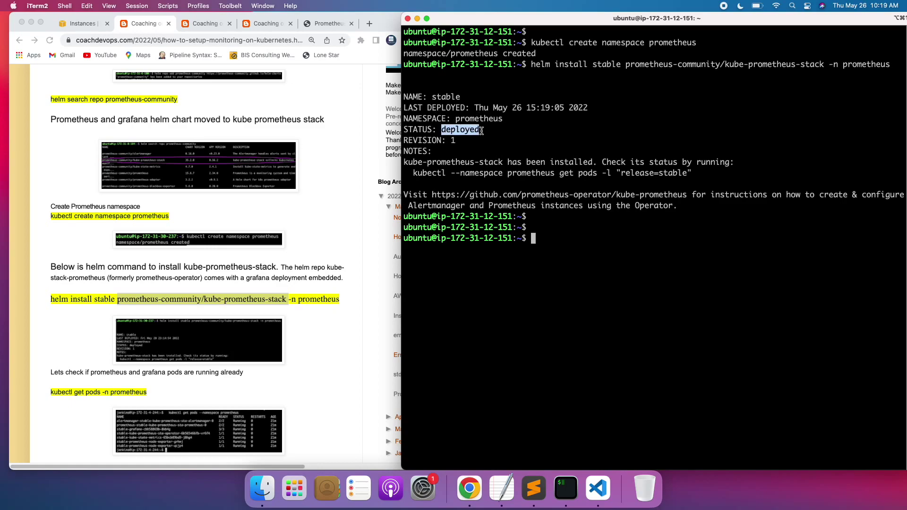
click(476, 135)
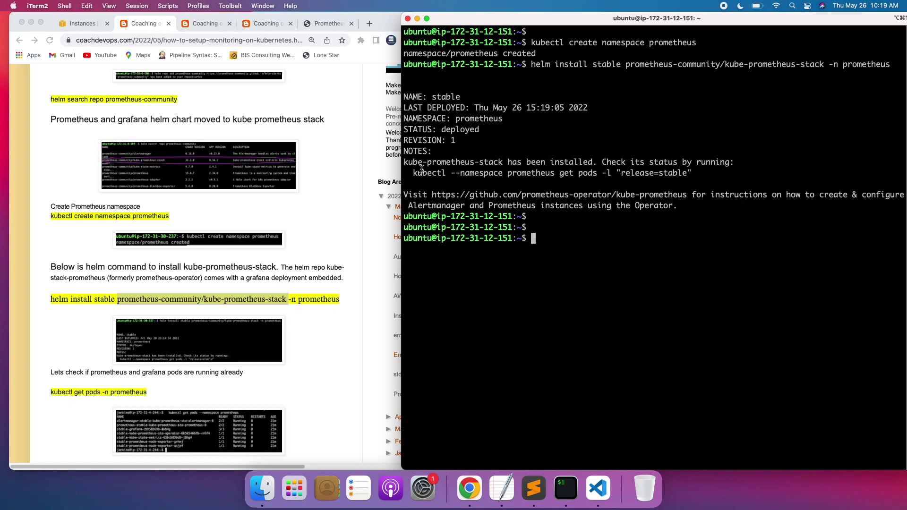
drag(409, 162, 593, 162)
click(638, 161)
List the pods in the prometheus namespace with kubectl get pods -n prometheus
text(kubectl get pods )
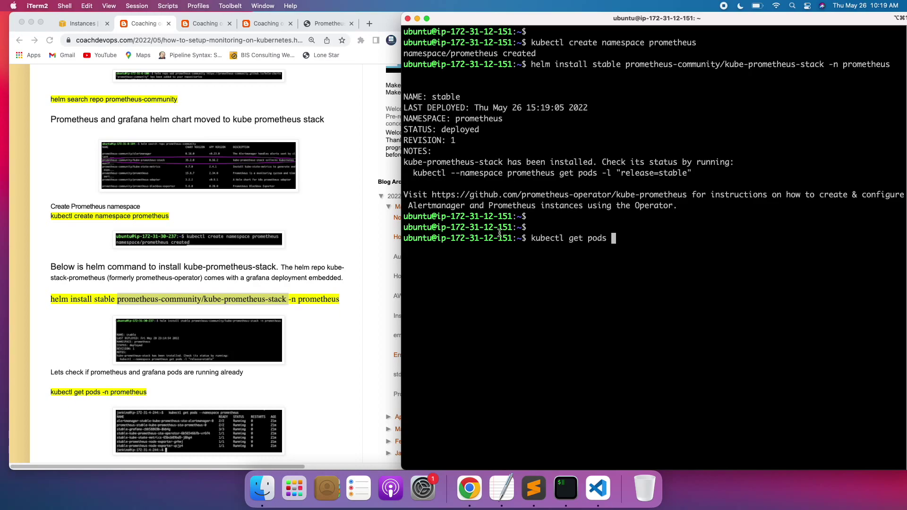
text(-n prometheus)
key(Return)
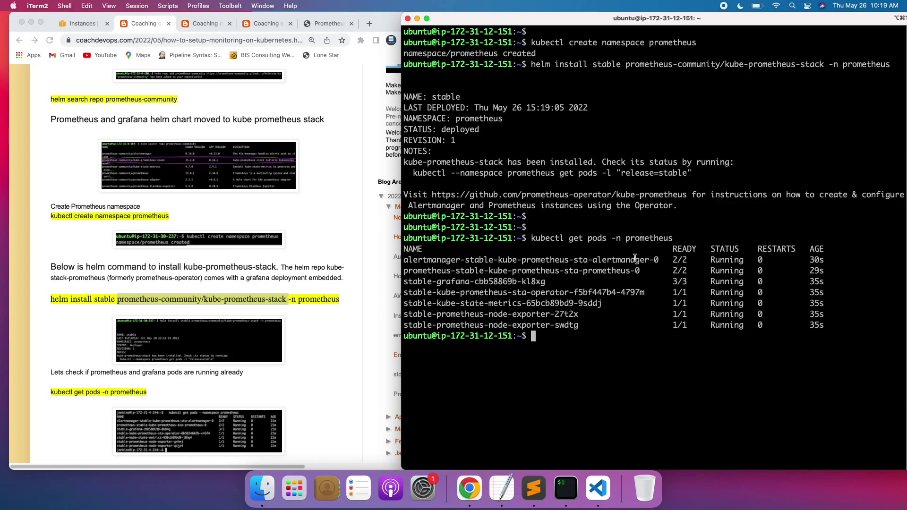
Examine the pod list for the Grafana, node-exporter, kube-state-metrics, Alertmanager and Prometheus pods and their status
drag(842, 326, 406, 259)
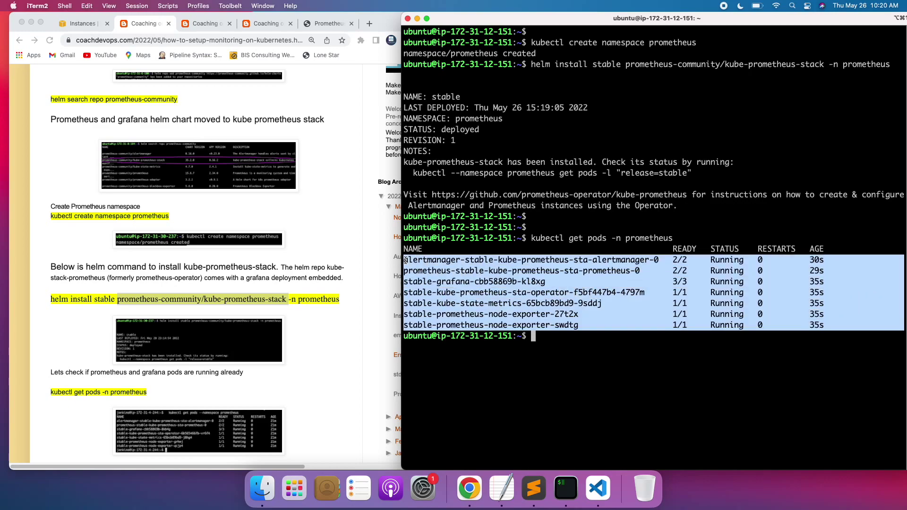
click(750, 284)
drag(830, 325, 800, 283)
click(799, 286)
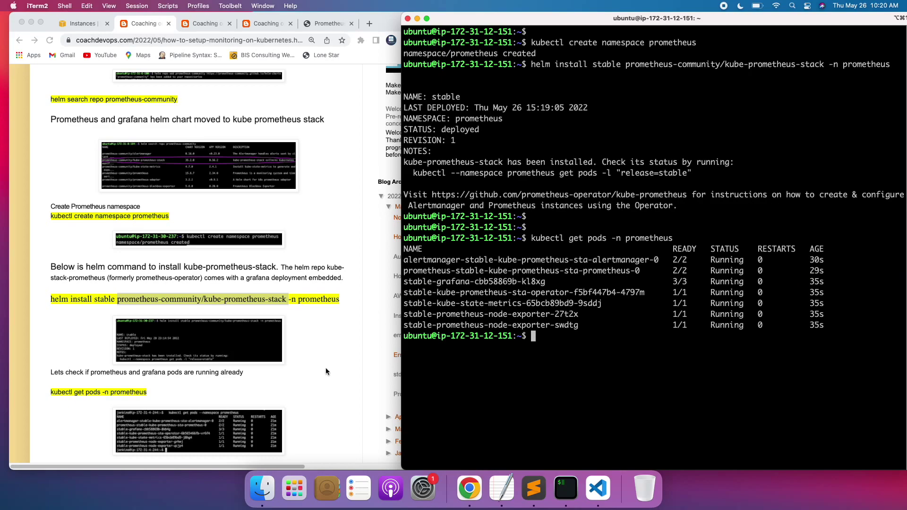
scroll(327, 372, down, 1)
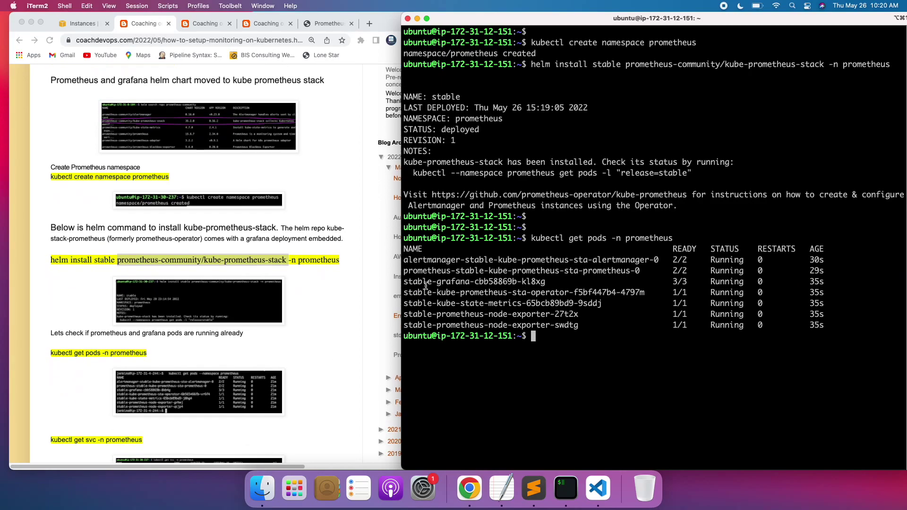
drag(406, 282, 570, 276)
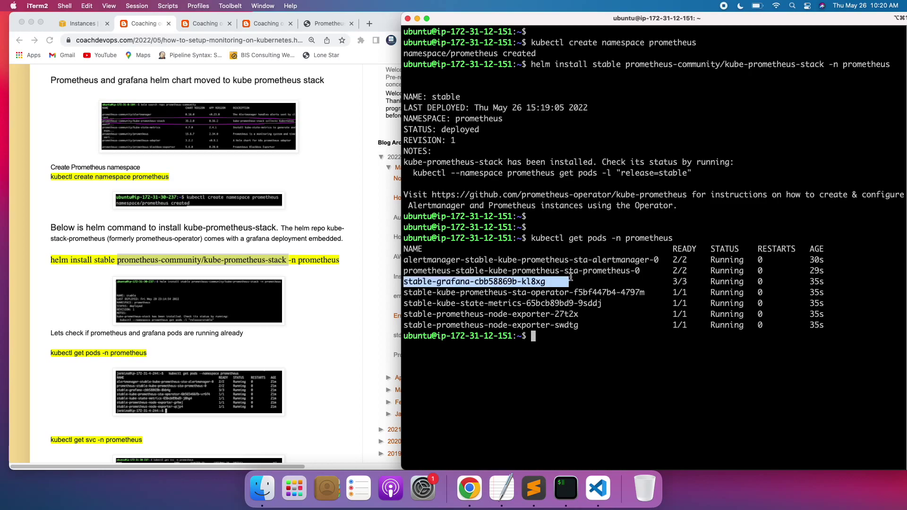
click(570, 277)
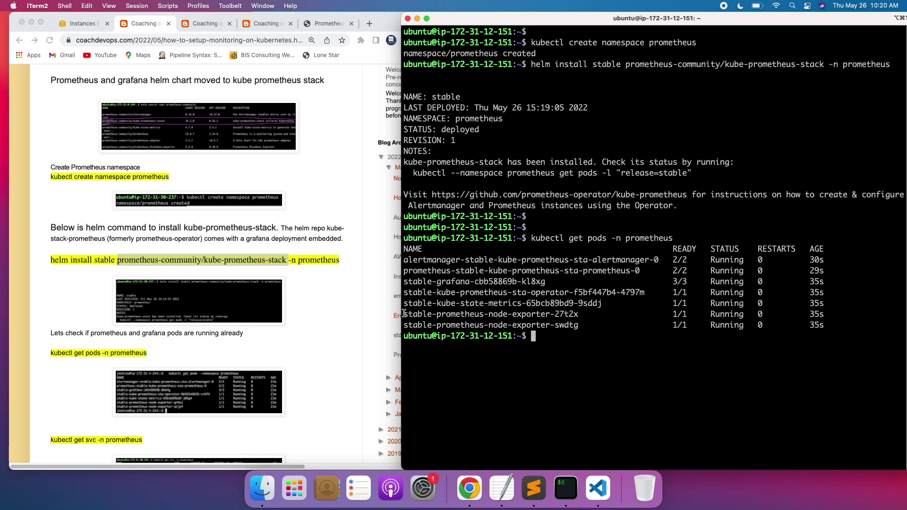
drag(419, 314, 524, 317)
click(462, 304)
drag(427, 304, 514, 301)
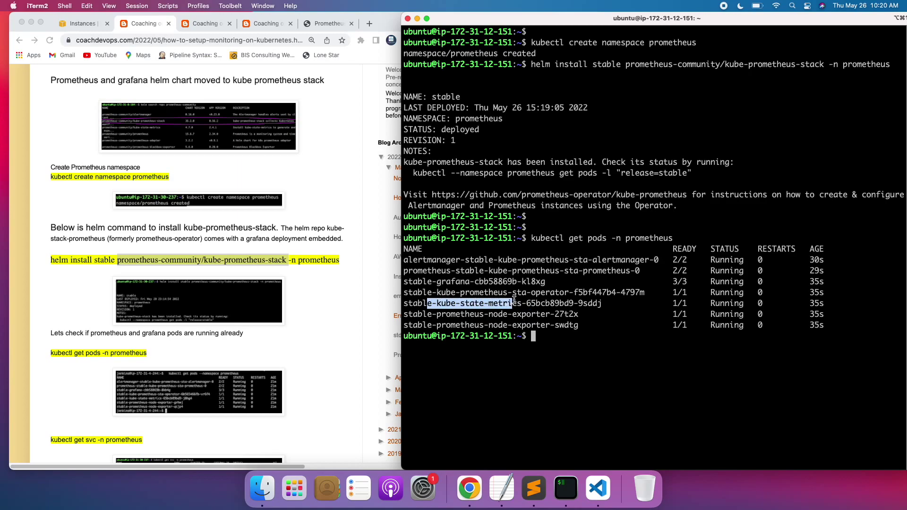
drag(422, 259, 484, 259)
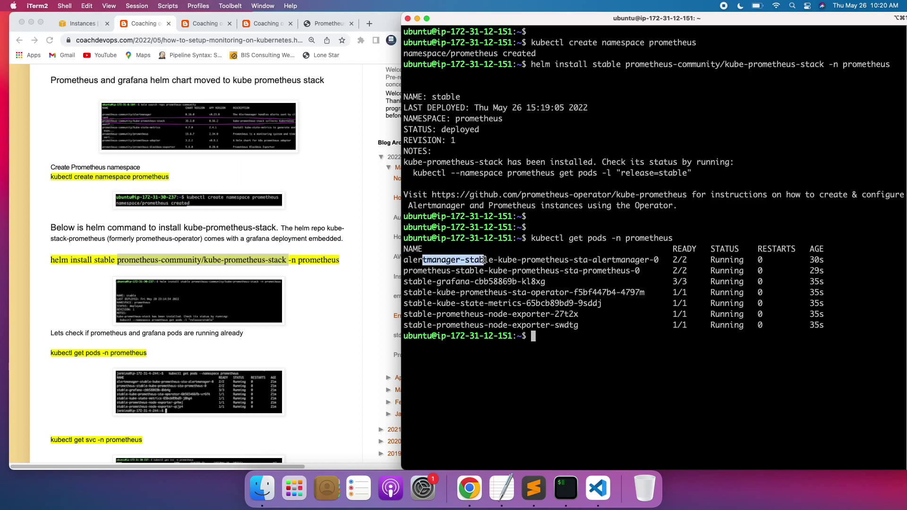
drag(431, 271, 547, 271)
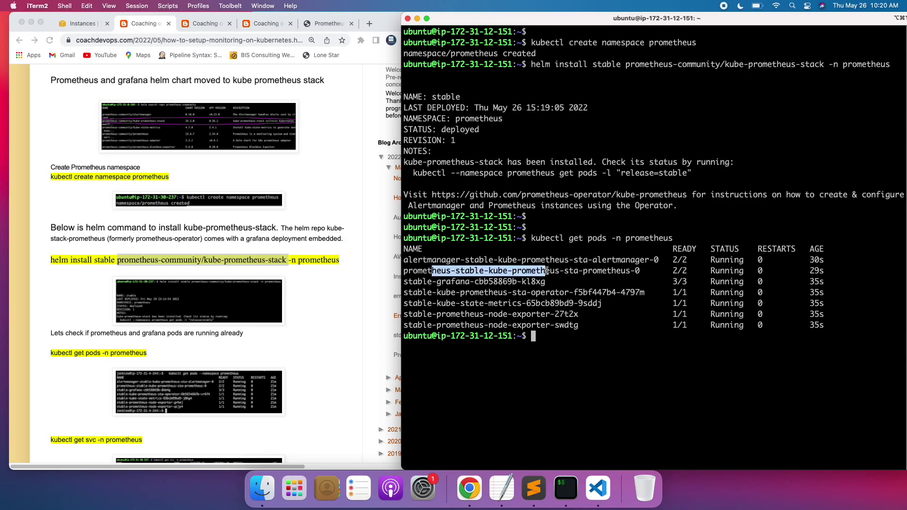
click(605, 327)
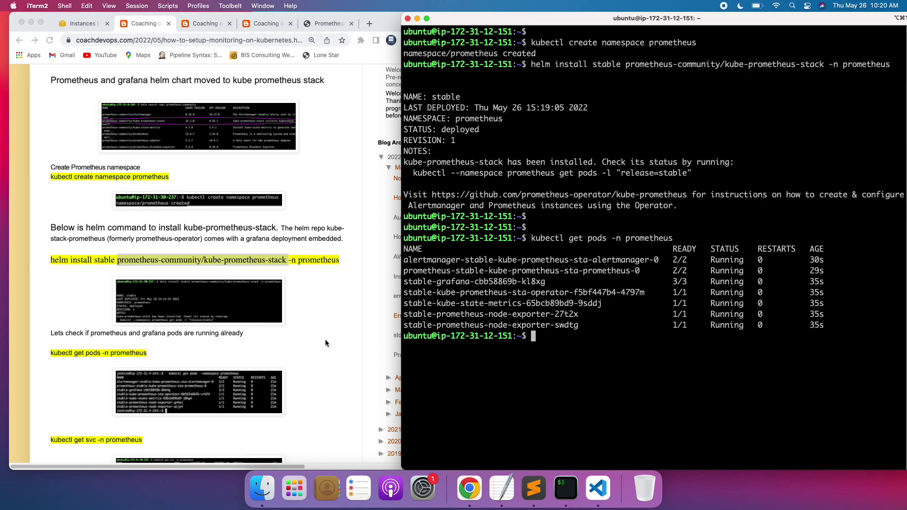
Reuse the previous pod listing command with svc as the resource to run kubectl get svc -n prometheus
scroll(325, 340, down, 2)
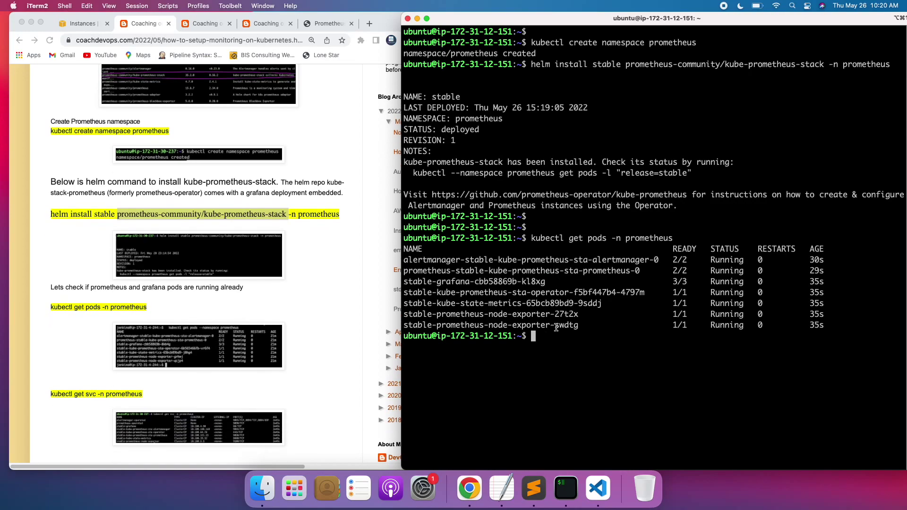
key(Up)
key(Left)
key(Left)
key(Left)
key(Left)
key(Left)
key(Left)
key(Left)
key(Left)
key(Left)
key(Left)
key(Left)
key(Left)
key(Left)
key(BackSpace)
key(BackSpace)
key(BackSpace)
key(BackSpace)
key(BackSpace)
text(svc)
key(Return)
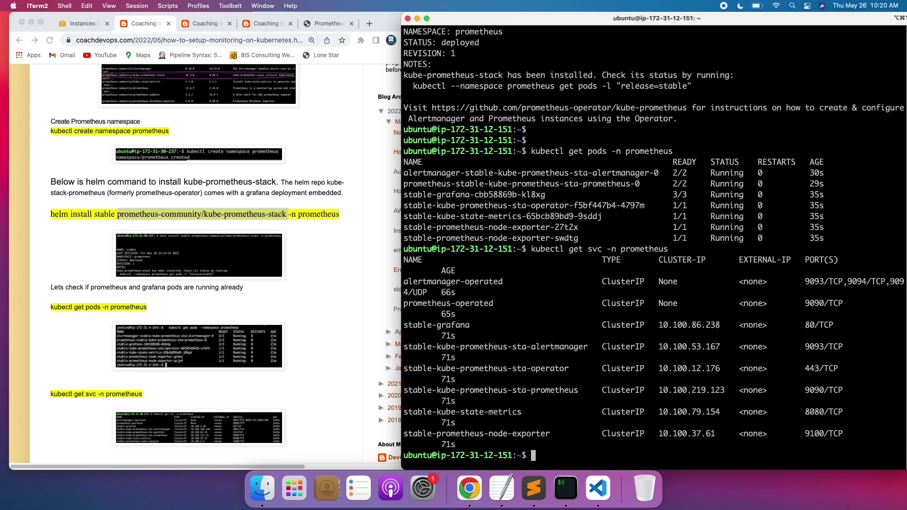
Rerun kubectl get svc -n prometheus and widen the terminal window so each service fits on a single line
key(Return)
drag(400, 308, 377, 309)
key(Up)
key(Return)
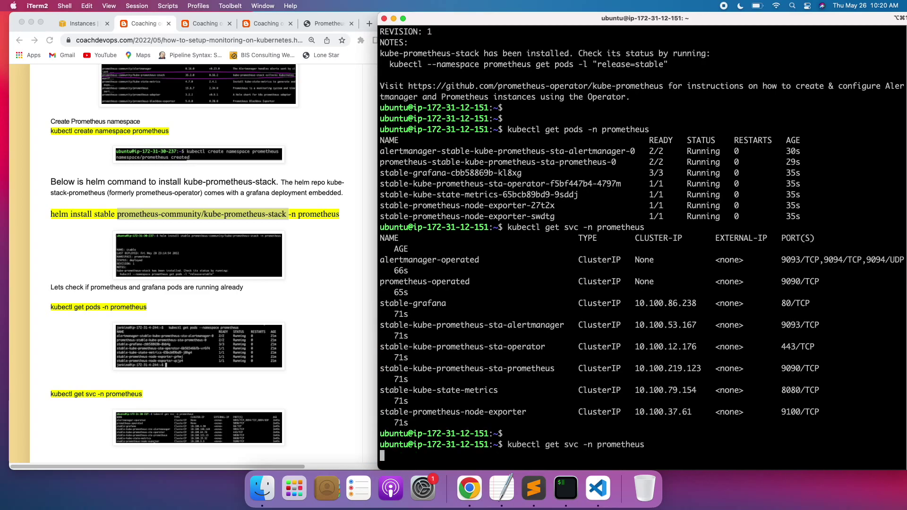
drag(376, 288, 346, 285)
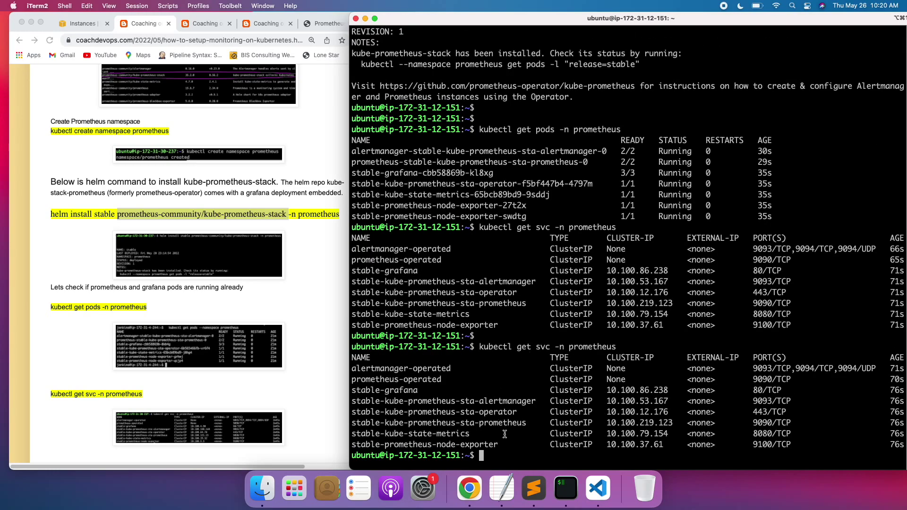
Examine the Prometheus and Grafana services in the list, and find the guide's Edit Prometheus Service instructions
drag(354, 370, 525, 402)
click(526, 400)
drag(352, 392, 422, 391)
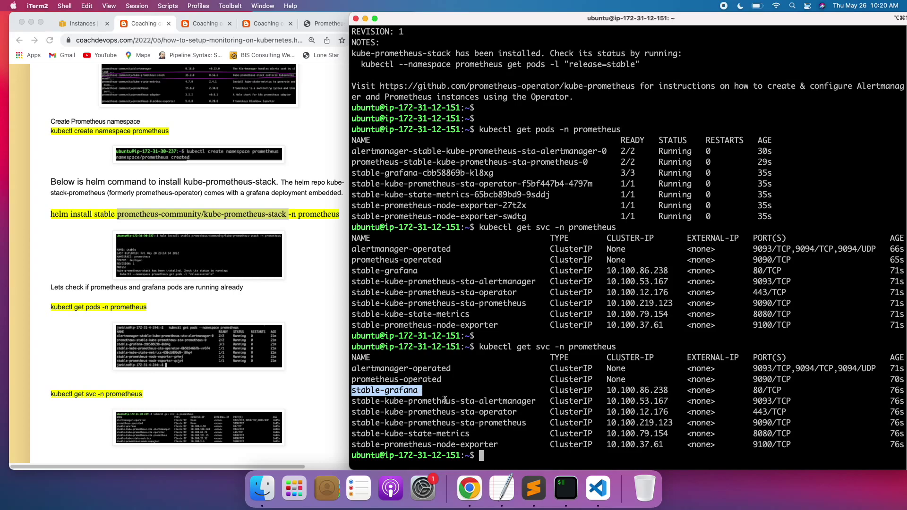
click(416, 385)
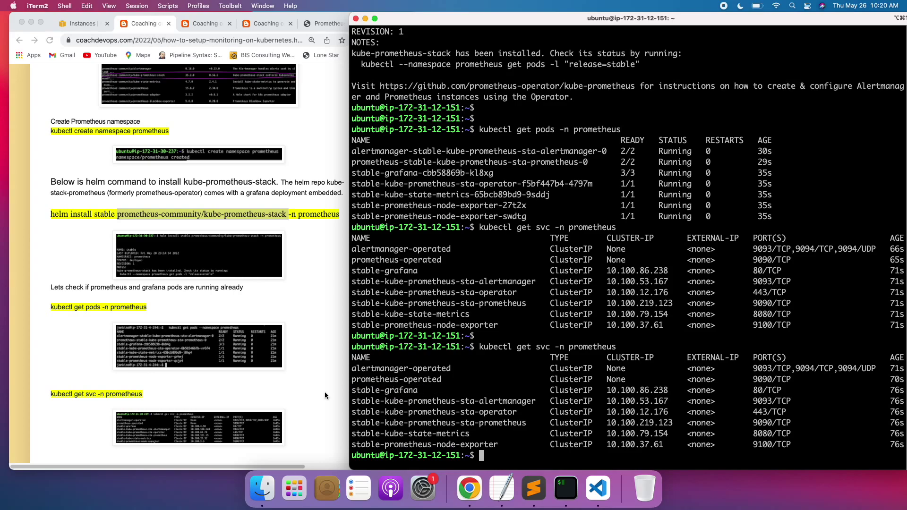
scroll(300, 398, down, 5)
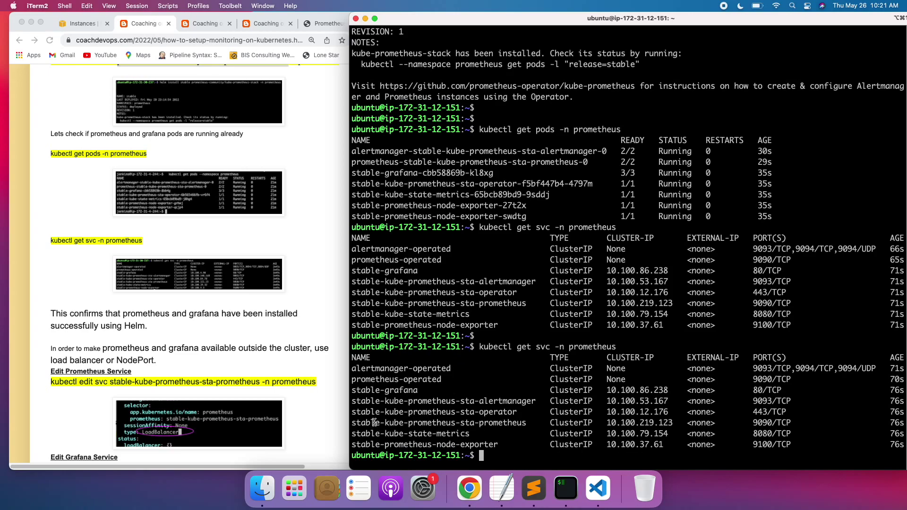
Examine the name and type of the stable-kube-prometheus-sta-prometheus service and compare them with the guide's Edit Prometheus Service section
drag(351, 422, 530, 424)
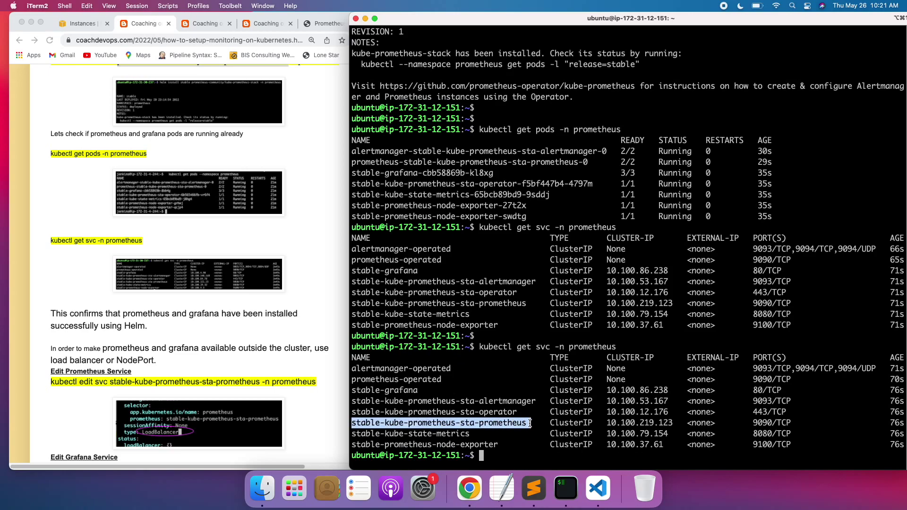
click(565, 400)
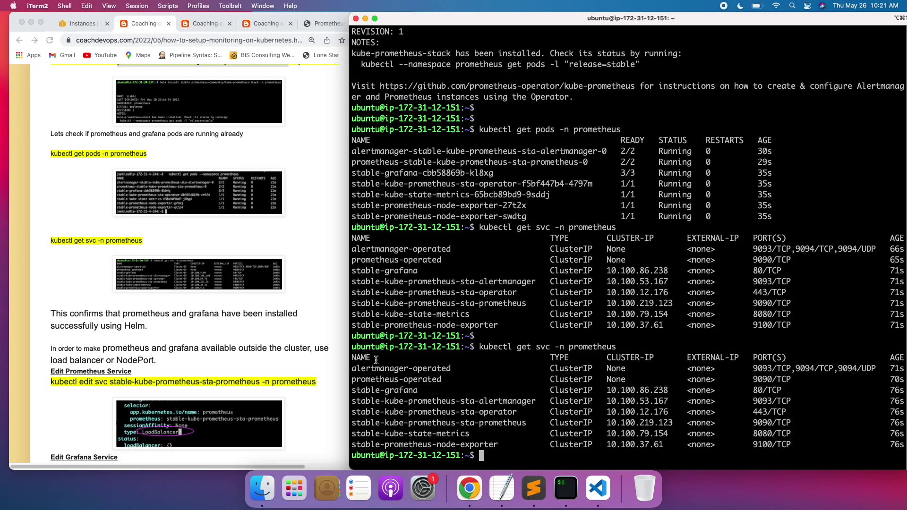
click(276, 352)
scroll(275, 352, down, 3)
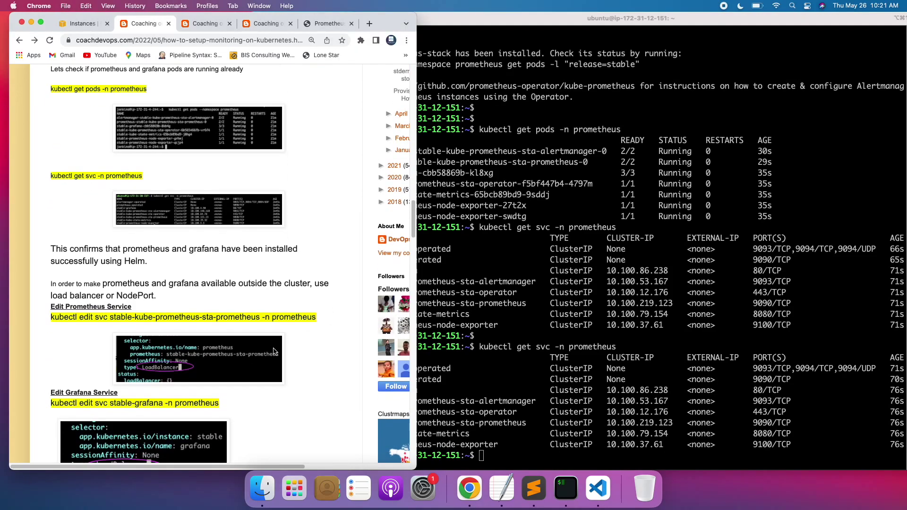
click(547, 303)
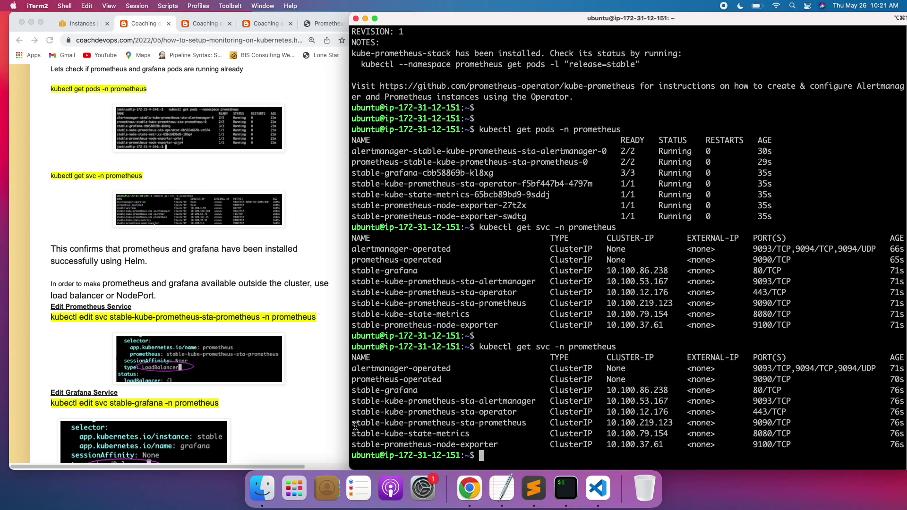
drag(352, 423, 525, 423)
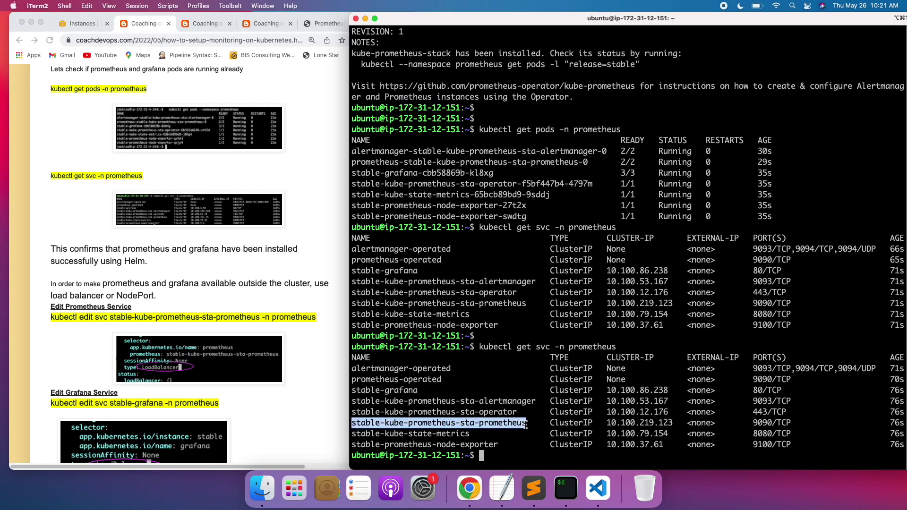
click(556, 423)
drag(553, 423, 589, 422)
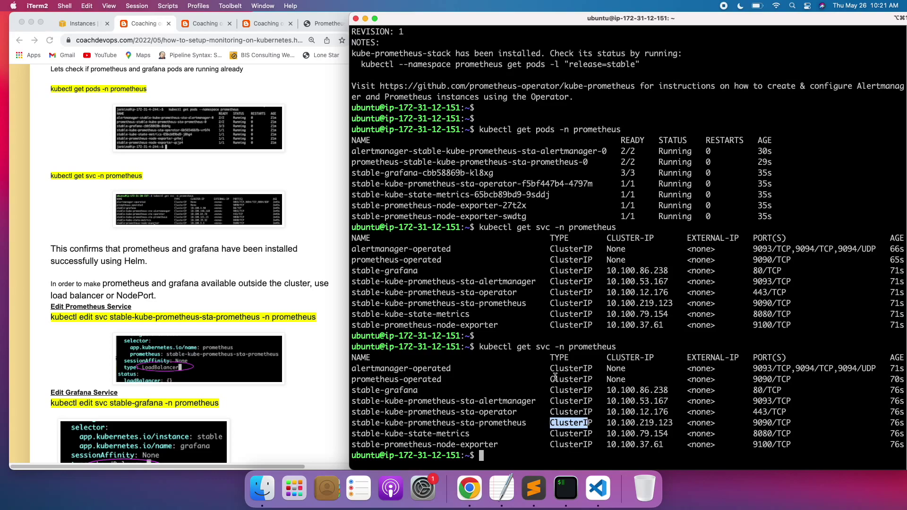
click(518, 370)
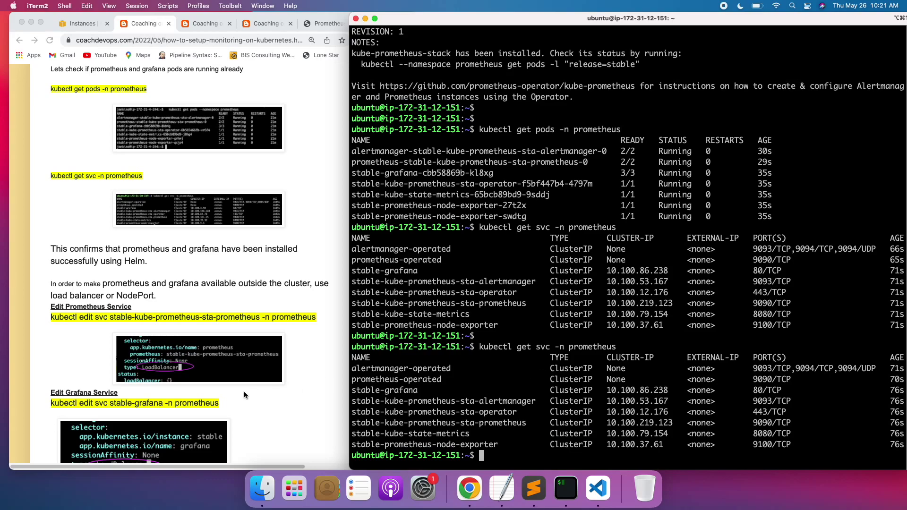
Open the Prometheus service for editing with kubectl edit svc stable-kube-prometheus-sta-prometheus -n prometheus, copying the service name from the listing
text(kubectl edit svc s)
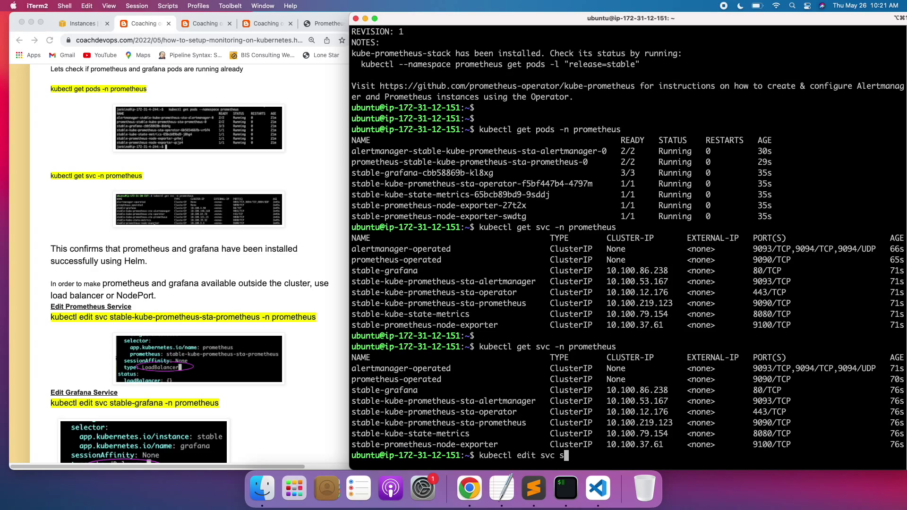
key(BackSpace)
double_click(452, 421)
key(super+c)
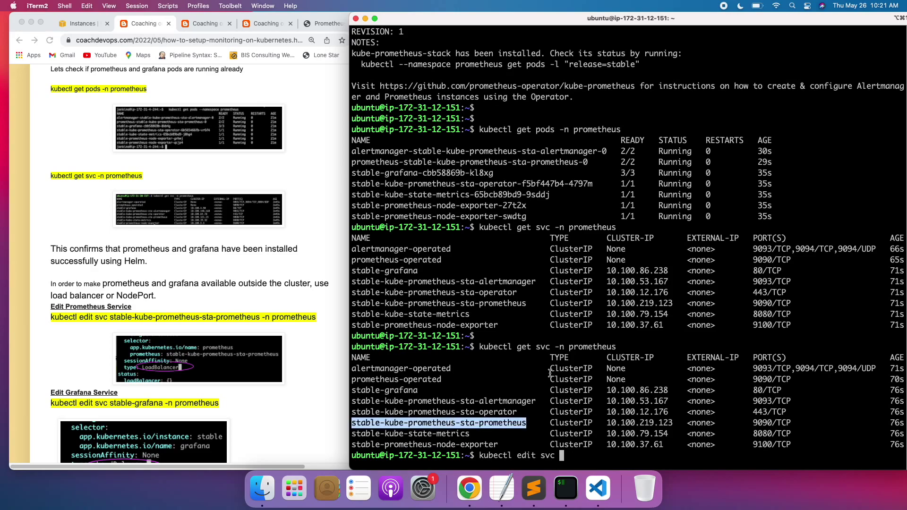
click(637, 339)
key(super+v)
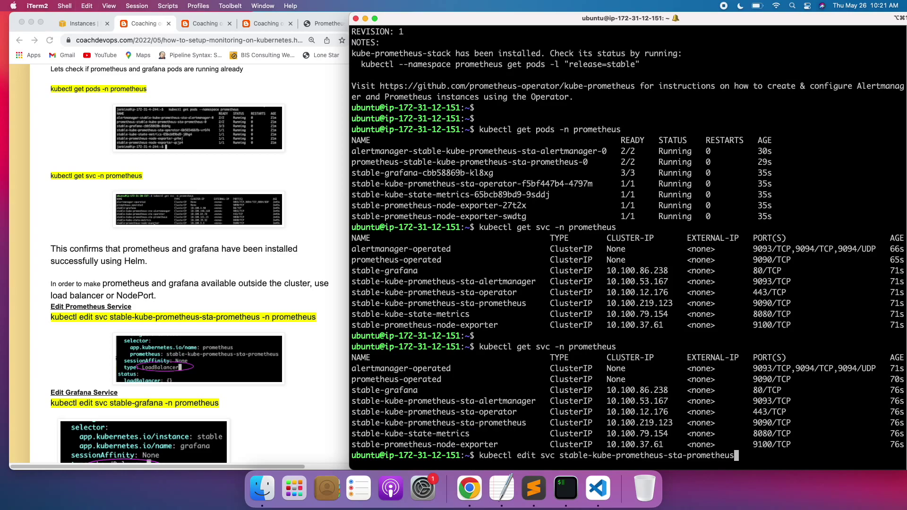
text(-n)
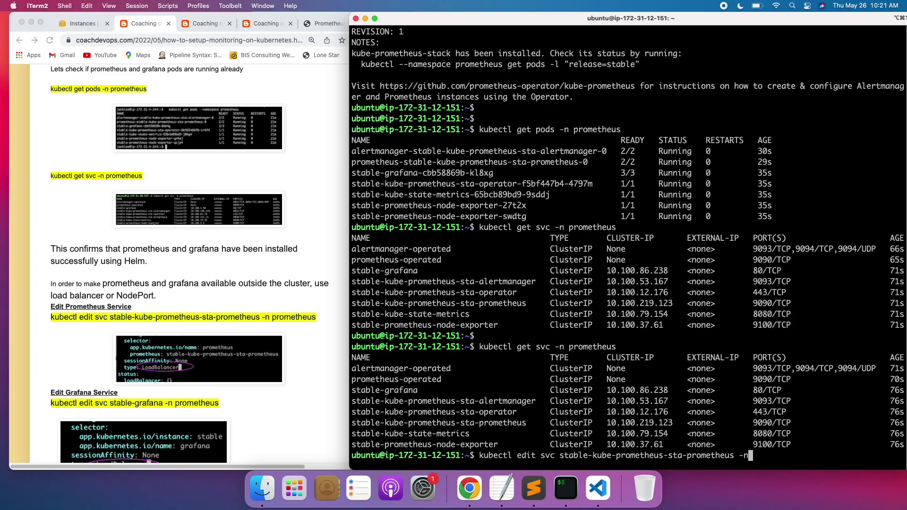
text( prometheus)
key(Return)
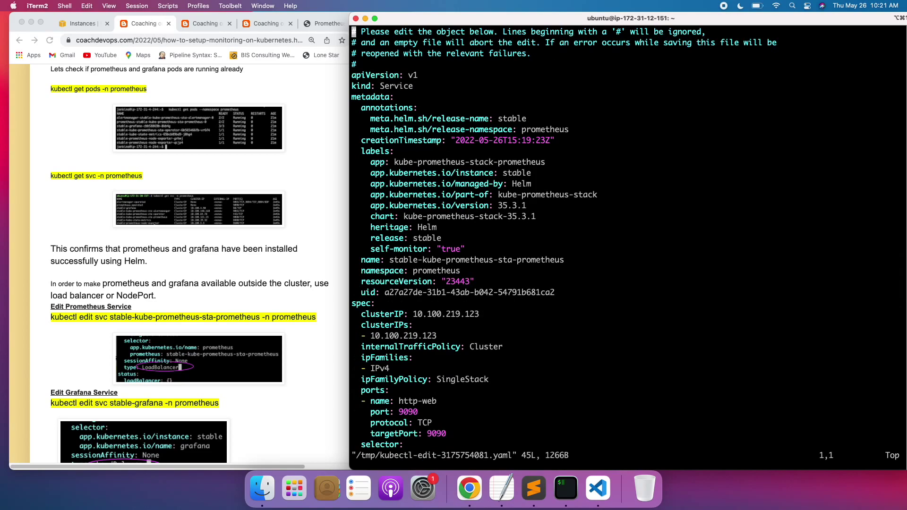
Set the Prometheus service's spec type to LoadBalancer near the end of the YAML, then save and quit the editor
key(shift+semicolon)
text($)
key(Return)
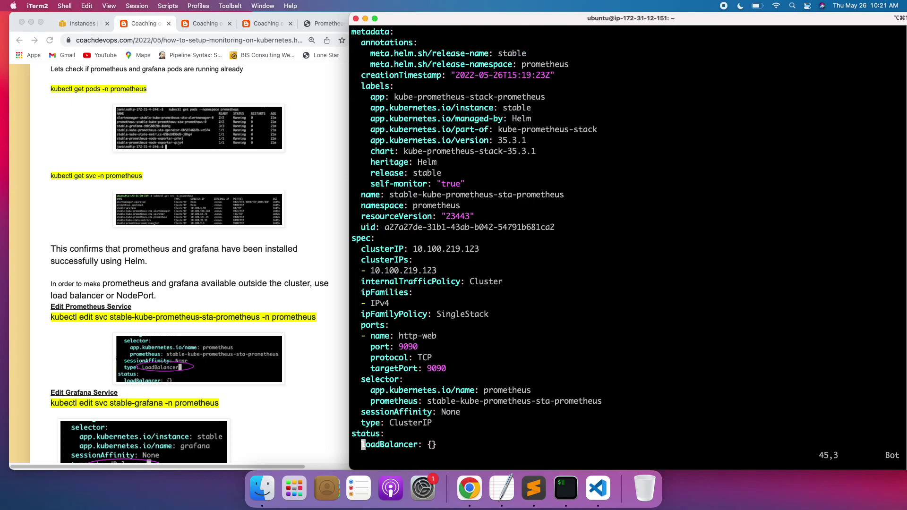
key(Up)
key(Up)
key(shift+a)
key(BackSpace)
key(BackSpace)
key(BackSpace)
key(BackSpace)
key(BackSpace)
key(BackSpace)
key(BackSpace)
key(BackSpace)
key(BackSpace)
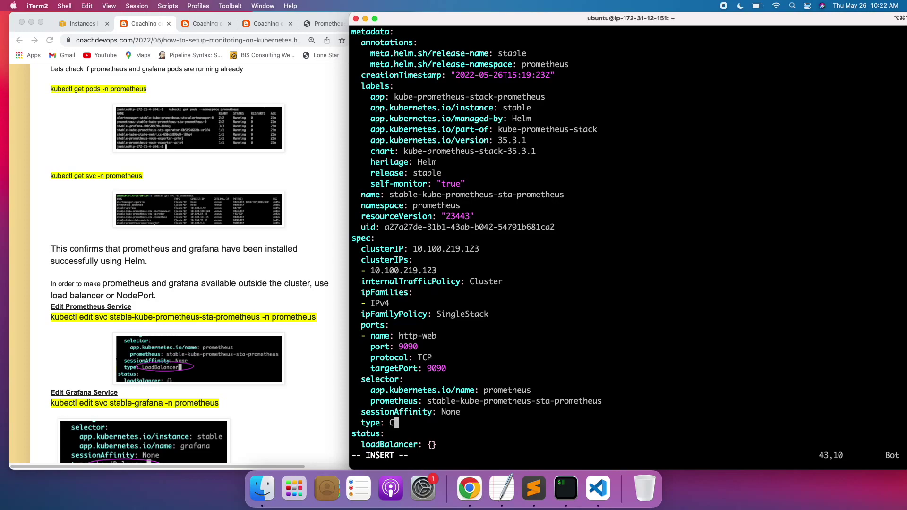
text(LoadBalancer)
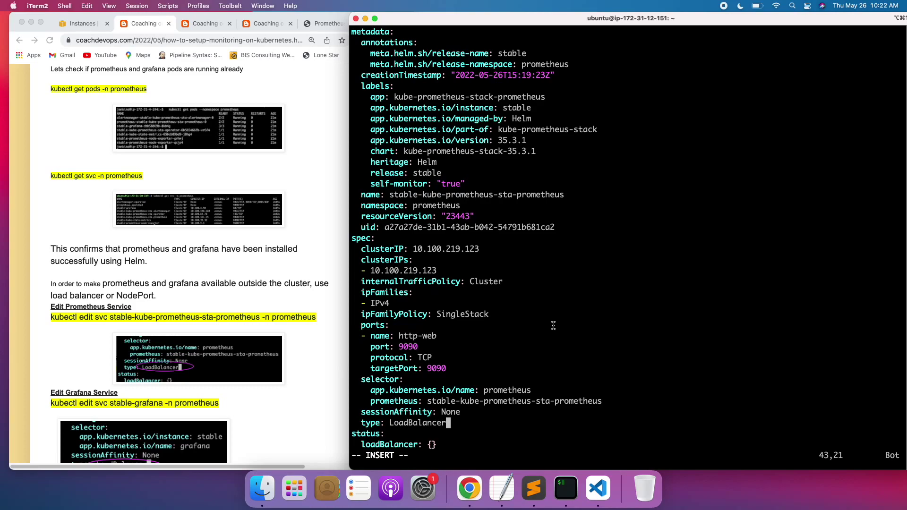
key(Escape)
text(:wq!)
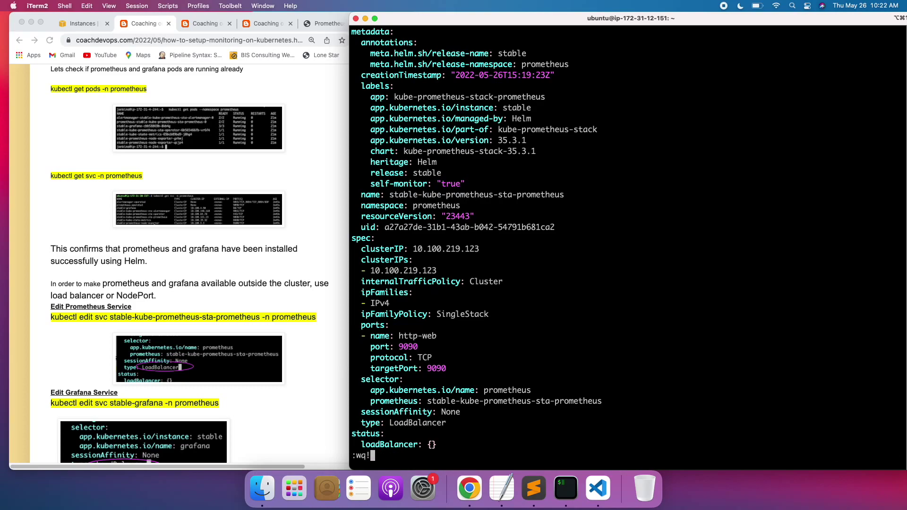
key(Return)
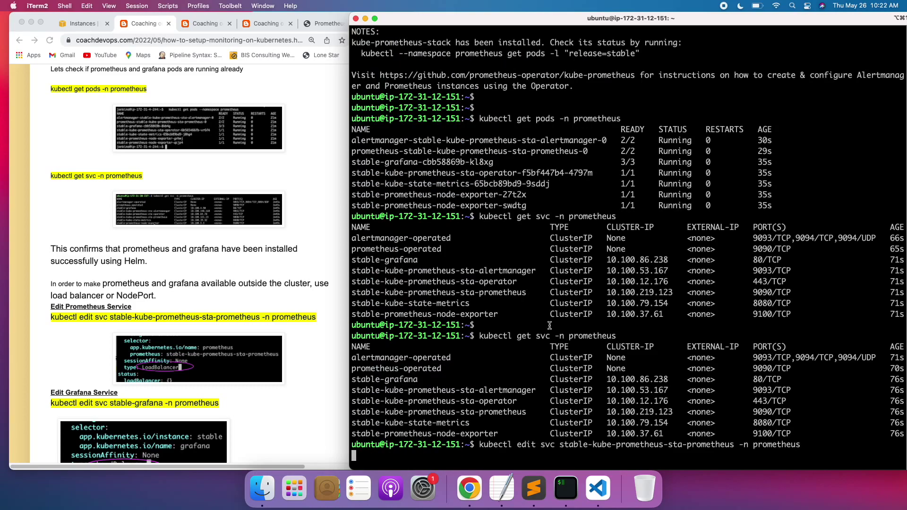
Find the guide's Edit Grafana Service section and run kubectl edit svc stable-grafana -n prometheus to open that service for editing
click(302, 335)
scroll(301, 335, down, 3)
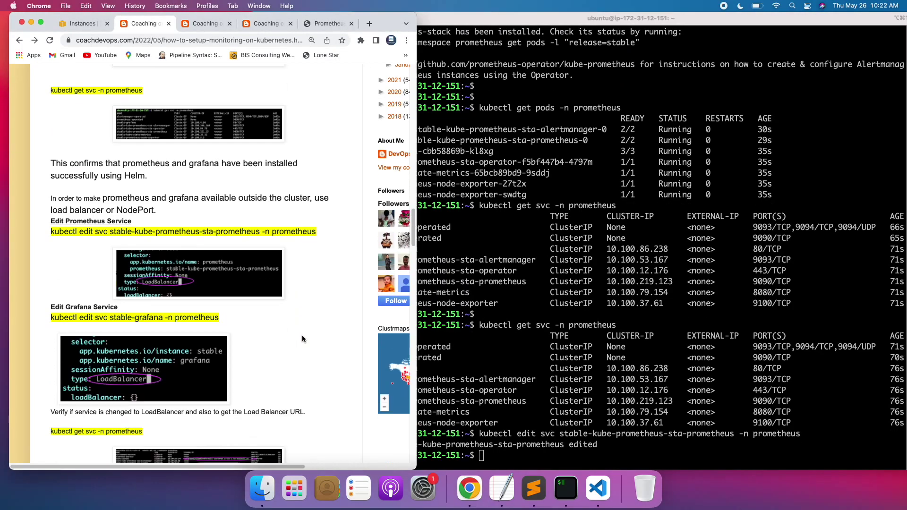
click(585, 295)
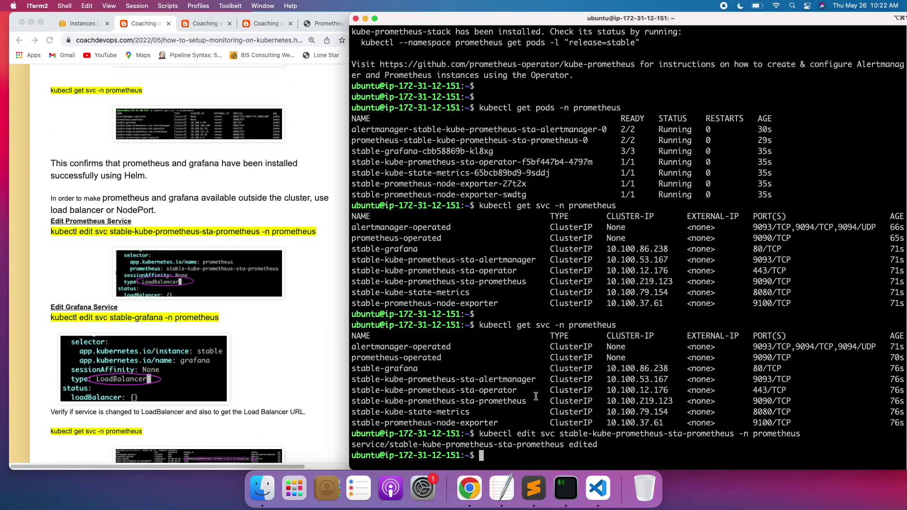
double_click(403, 369)
key(super+c)
click(493, 340)
text(kubectl edit svc)
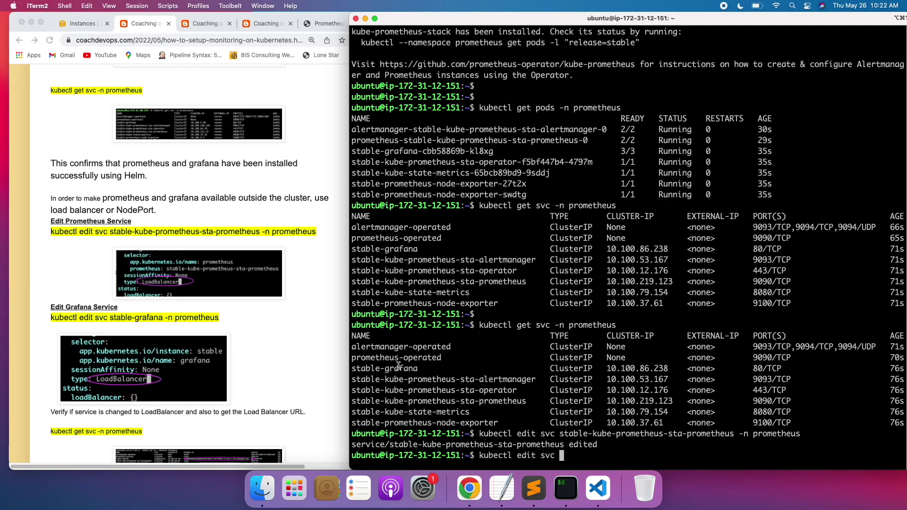
double_click(392, 369)
key(super+v)
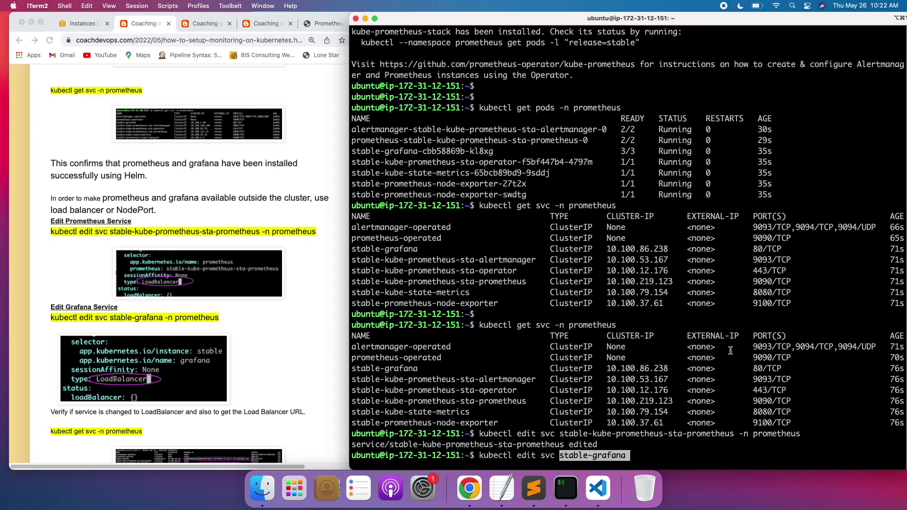
drag(738, 432, 801, 433)
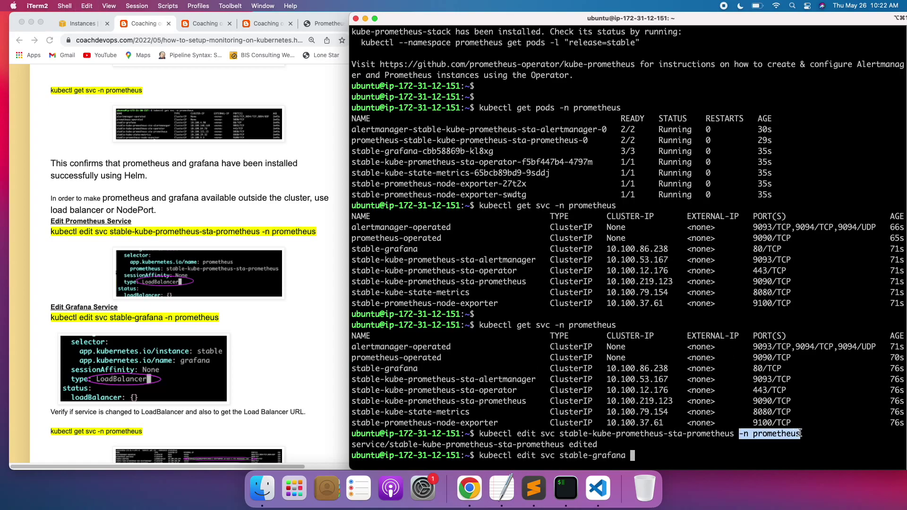
text(-n prometheus)
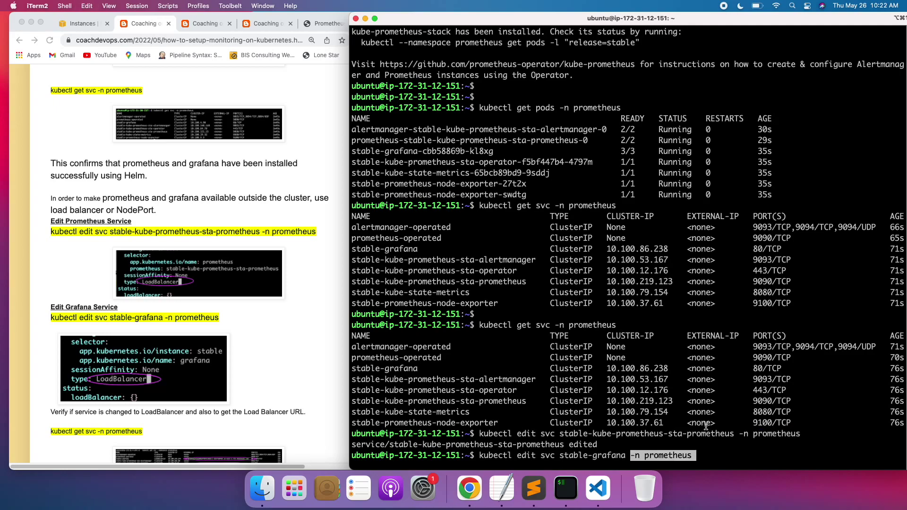
key(Return)
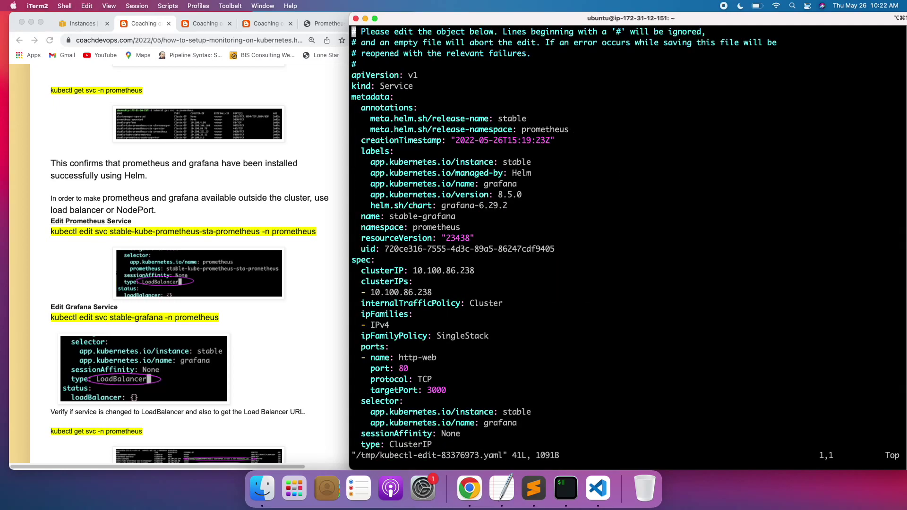
Set the stable-grafana service's spec type to LoadBalancer near the end of the YAML, then save and quit the editor
text(:$)
key(Return)
key(Up)
key(Up)
key(shift+a)
key(BackSpace)
key(BackSpace)
key(BackSpace)
key(BackSpace)
key(BackSpace)
key(BackSpace)
key(BackSpace)
key(BackSpace)
key(BackSpace)
text(LoadBalancer)
key(Escape)
text(:wq!)
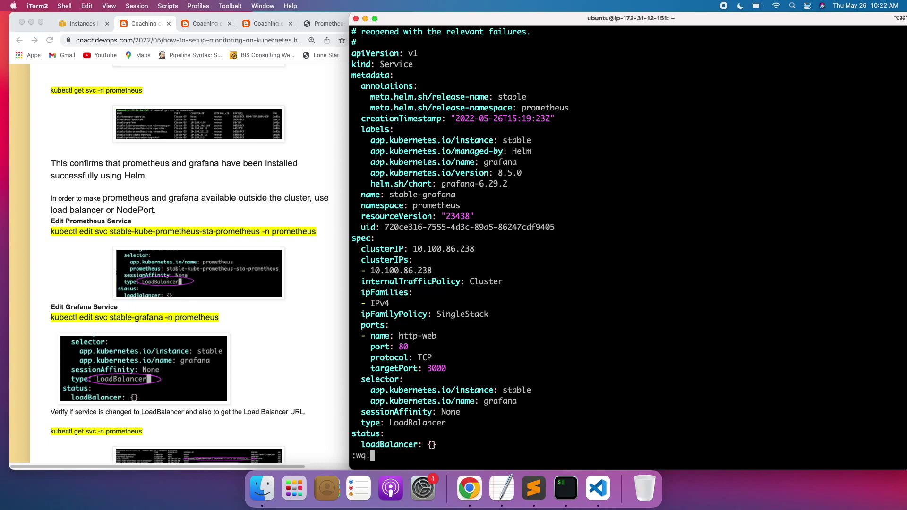
key(Return)
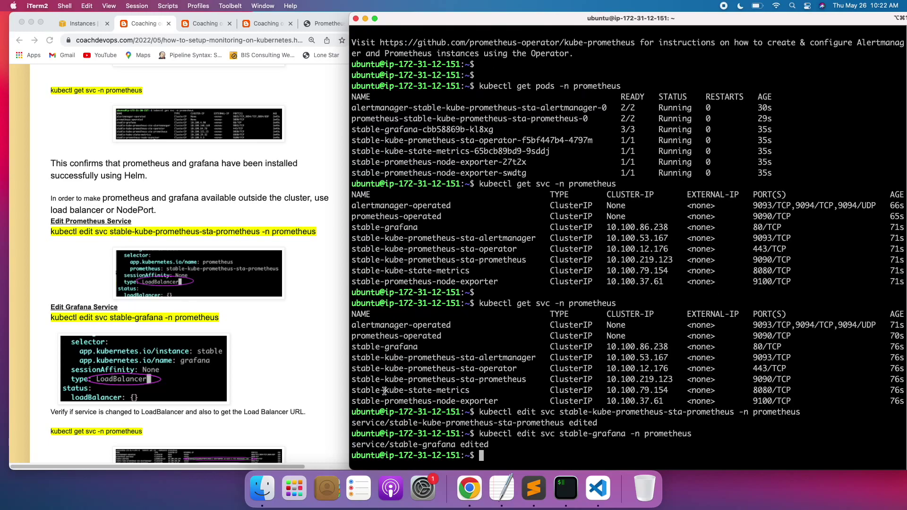
Find the guide's load balancer verification instructions and list the services with kubectl get svc -n prometheus
click(288, 375)
scroll(289, 375, down, 3)
scroll(289, 375, down, 1)
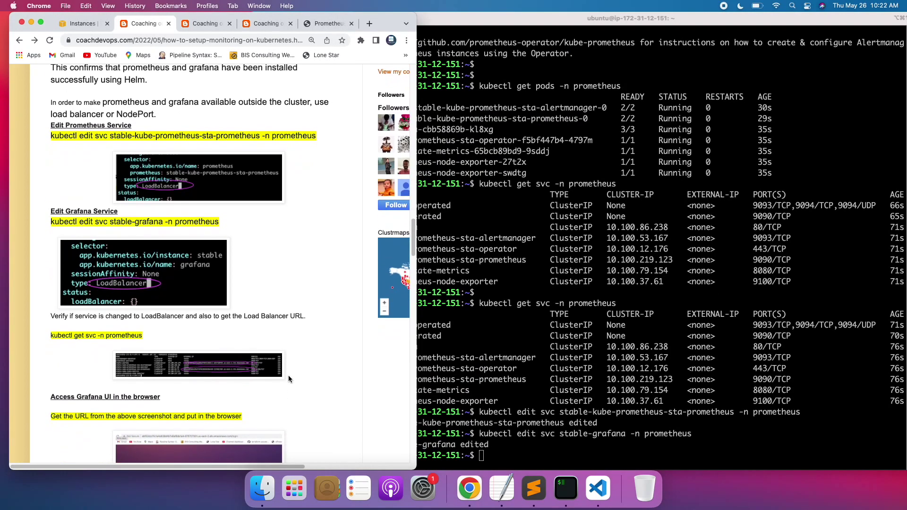
click(599, 314)
text(kubectl get )
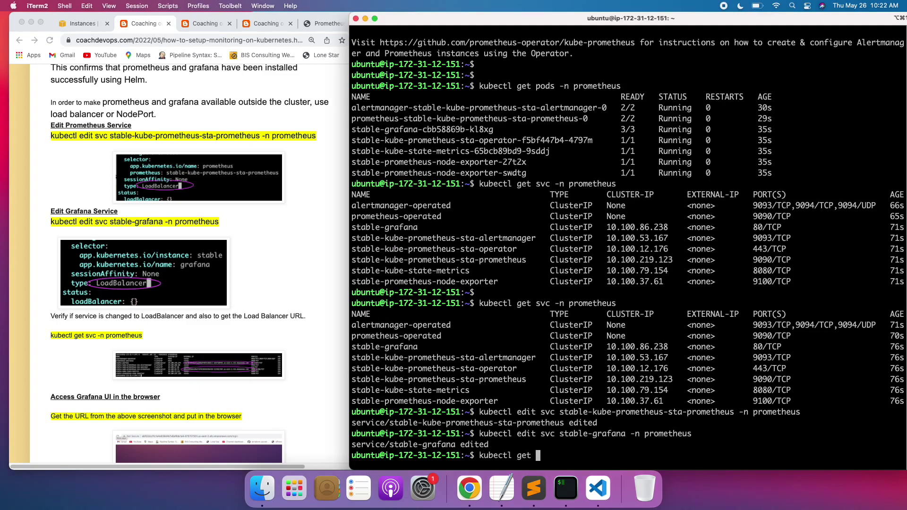
text(svc -n prometheus)
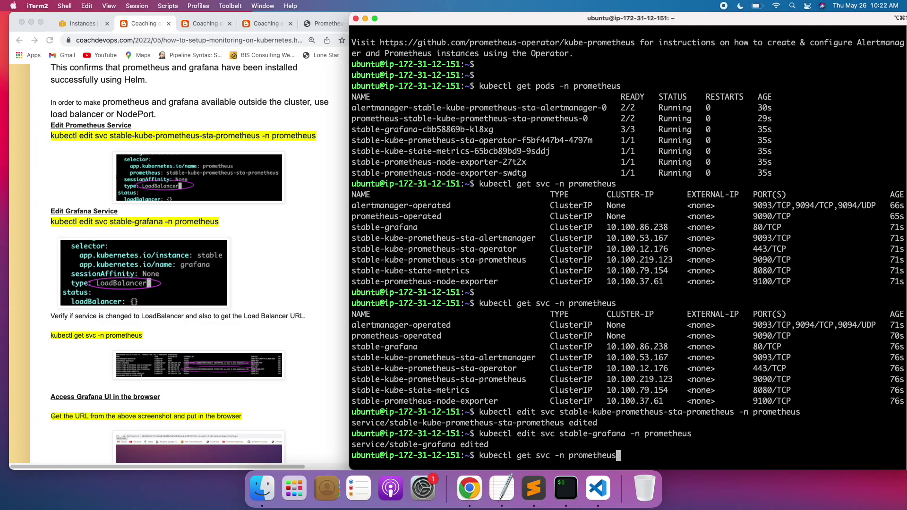
key(Return)
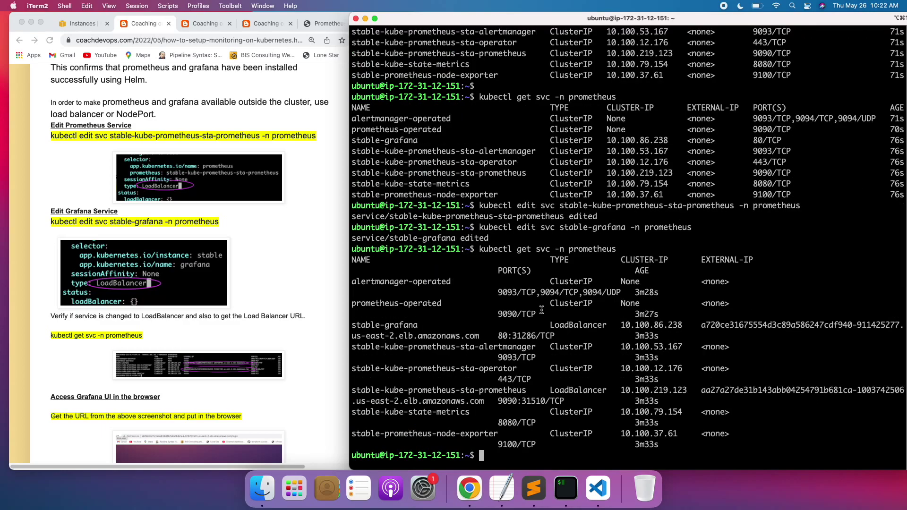
Widen the terminal window and compare the Grafana and Prometheus service types with those in the earlier listing
drag(350, 291, 261, 276)
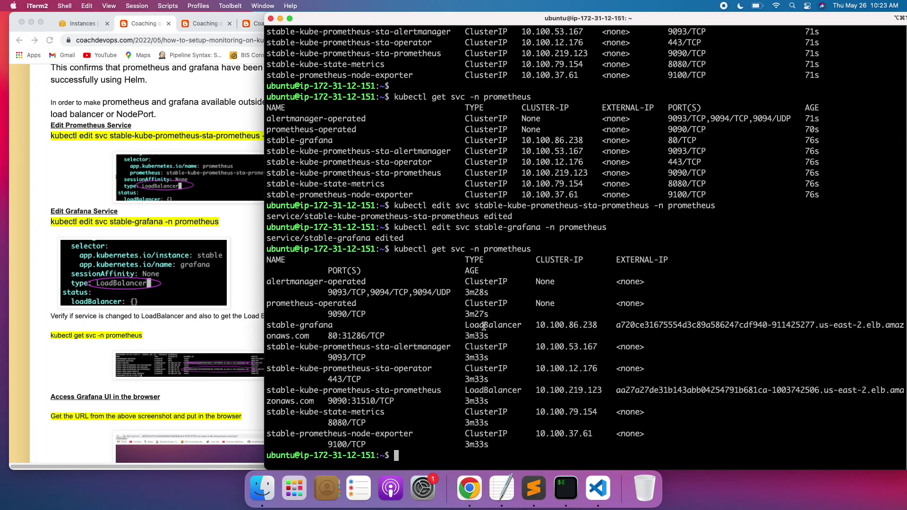
drag(461, 326, 508, 326)
drag(466, 129, 503, 130)
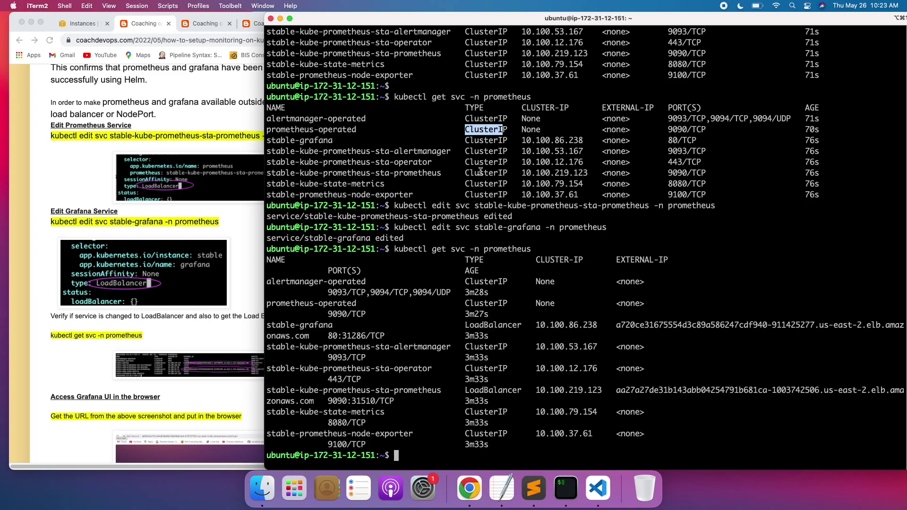
click(488, 366)
drag(466, 325, 509, 325)
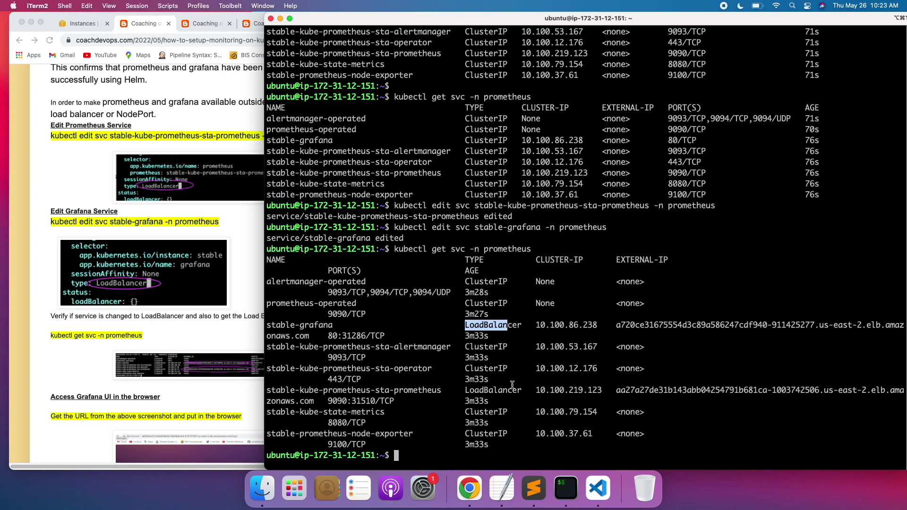
drag(467, 392, 502, 391)
click(546, 375)
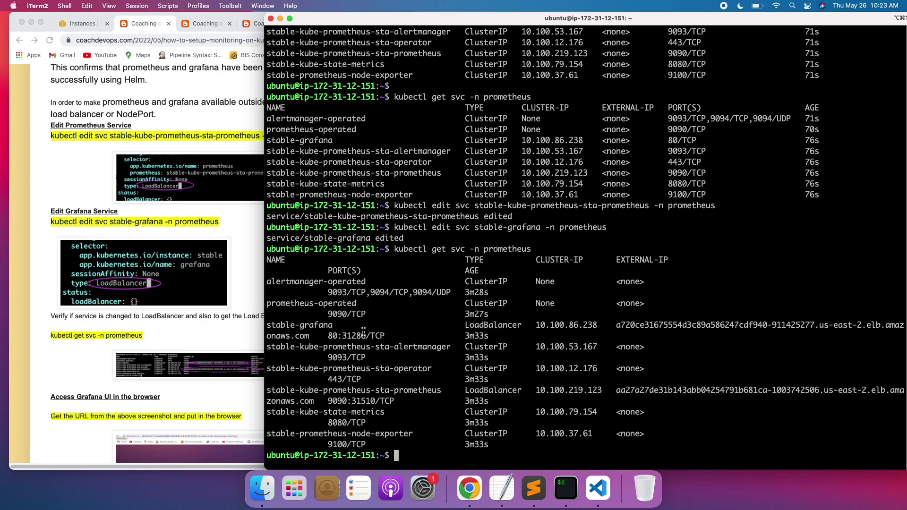
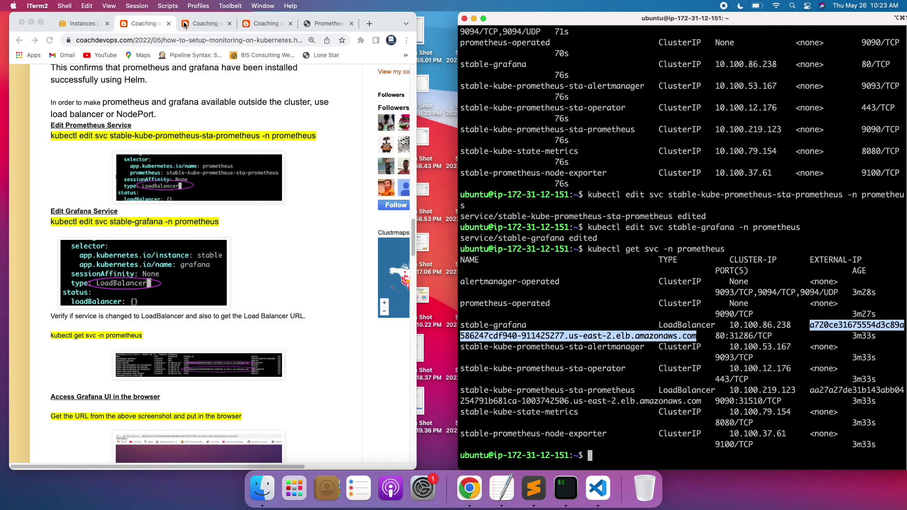
Open the stable-grafana service's external load balancer address in a new browser tab
click(369, 24)
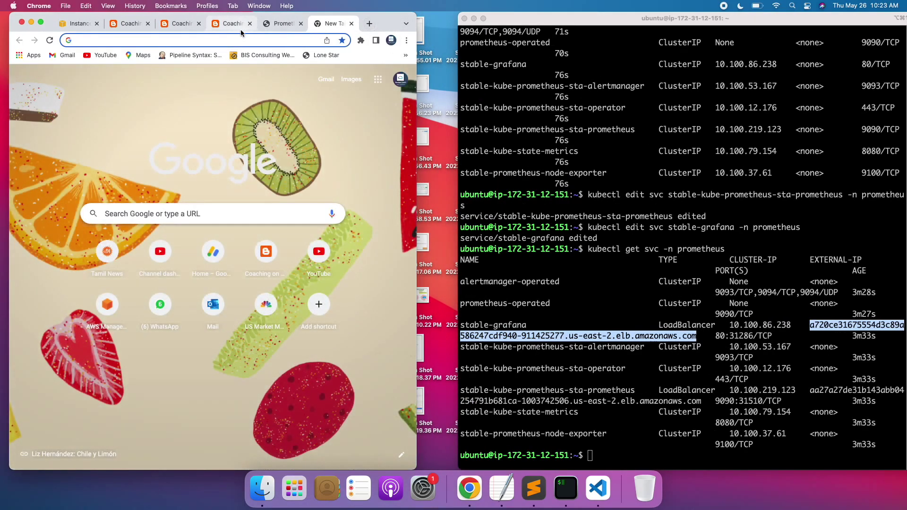
text(a720ce31675554d3c89a586247cdf940-911425277.us-east-2.elb.amazonaws.com)
key(Return)
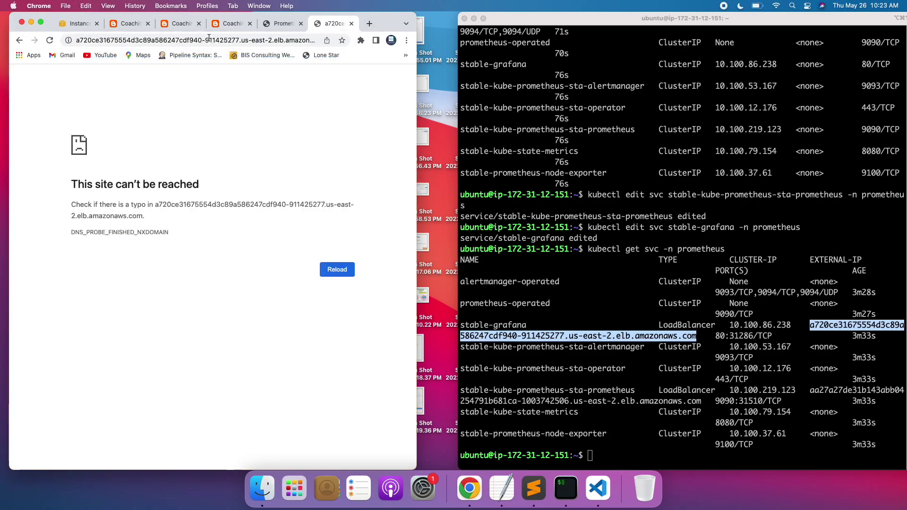
click(41, 23)
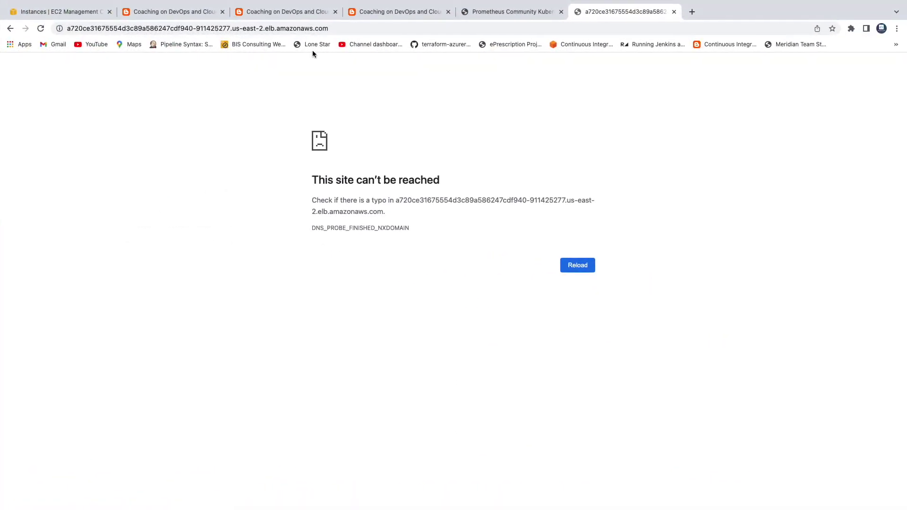
click(350, 28)
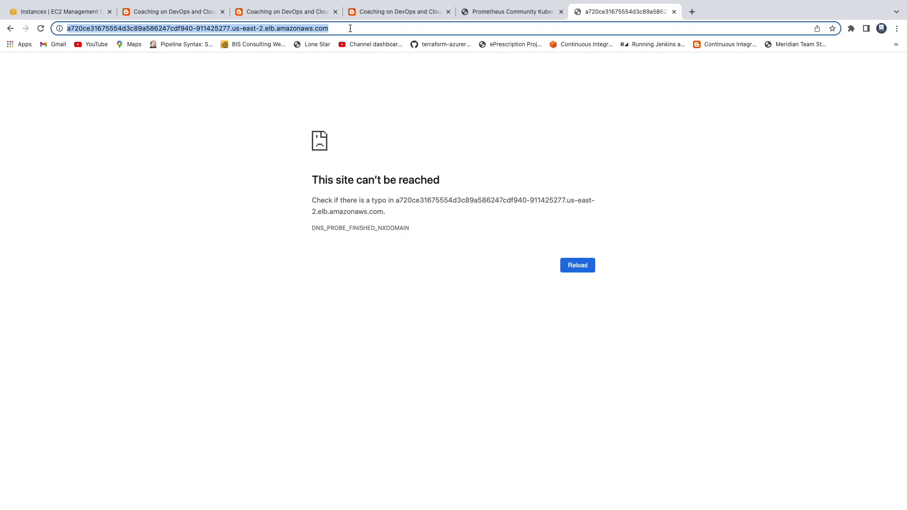
key(Escape)
mouse_move(259, 3)
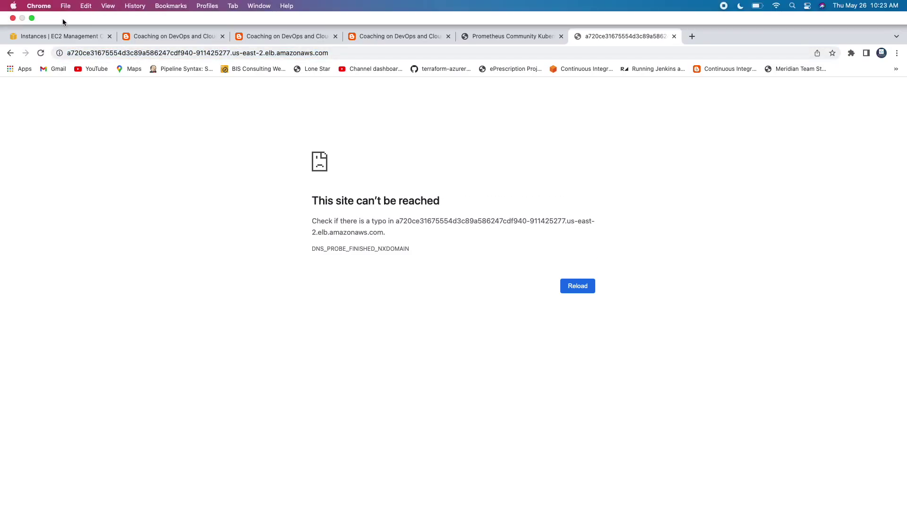
click(32, 17)
Widen the browser window and open the stable-kube-prometheus-sta-prometheus service's external address on port 9090 in a new tab
click(532, 248)
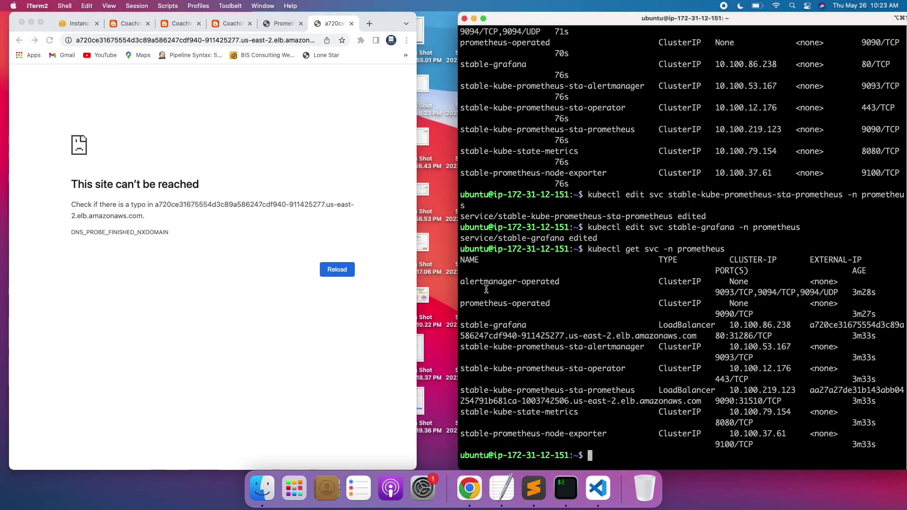
click(415, 395)
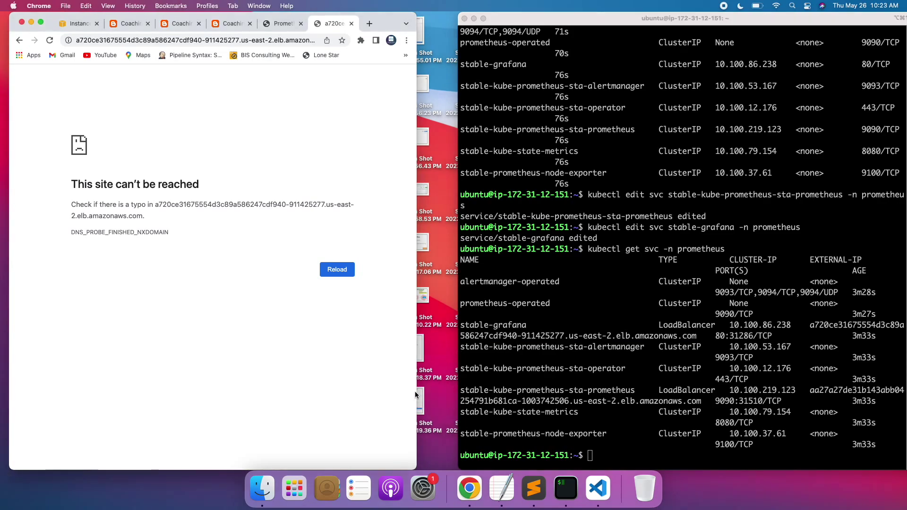
drag(418, 391, 452, 392)
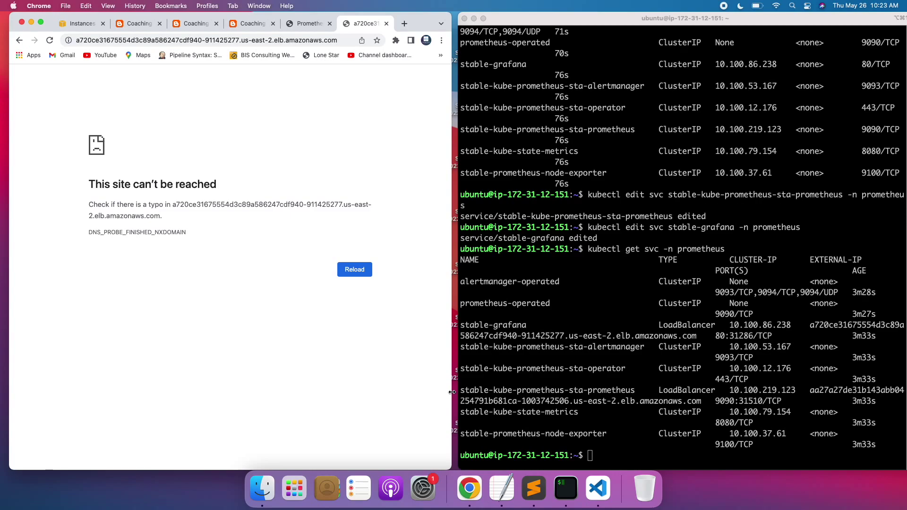
double_click(830, 394)
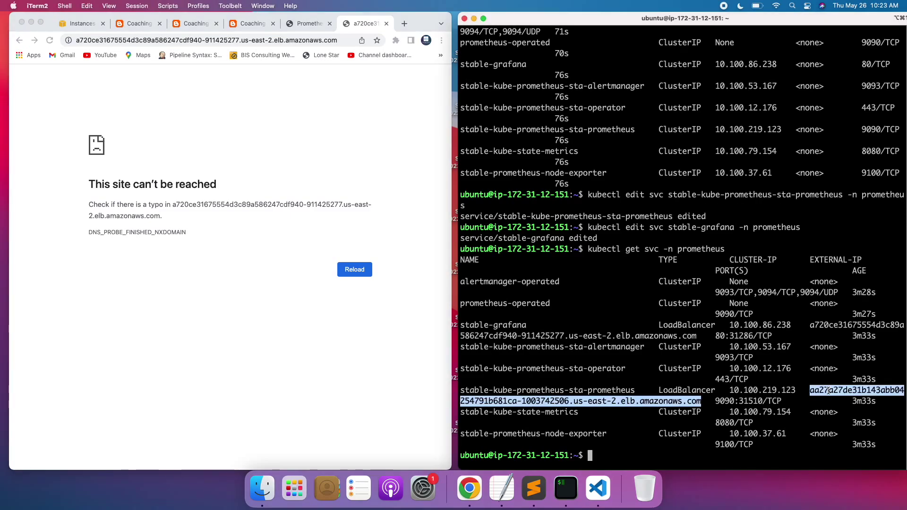
key(super+c)
click(405, 22)
key(super+v)
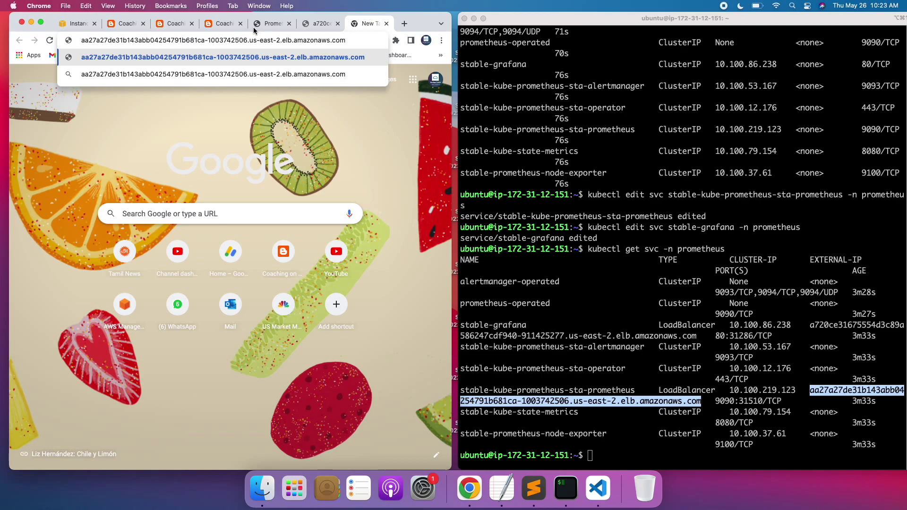
text(:9090)
key(Return)
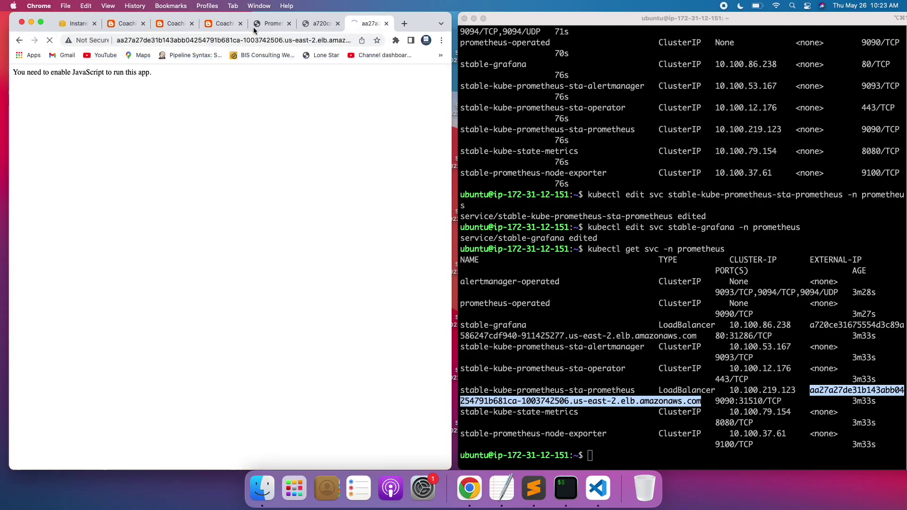
Expand the browser to full screen and allow scripts for the Prometheus site in the NoScript extension
click(41, 22)
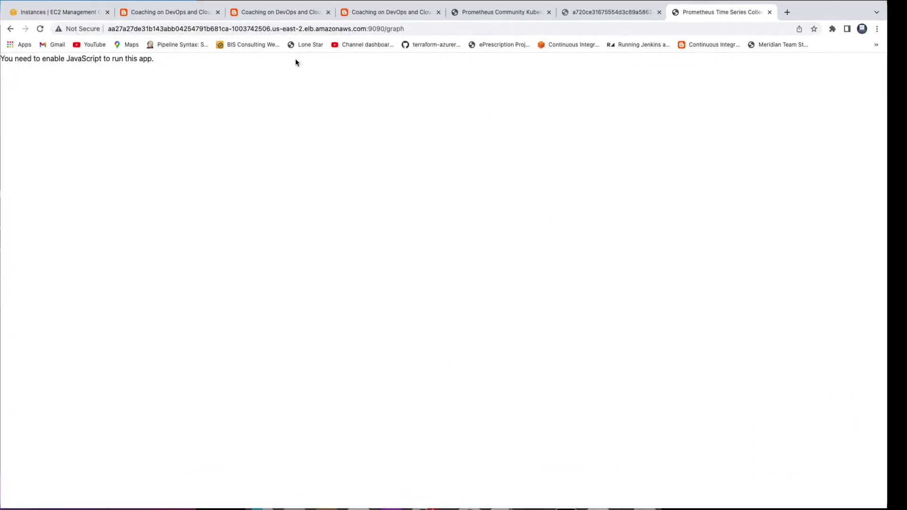
click(850, 29)
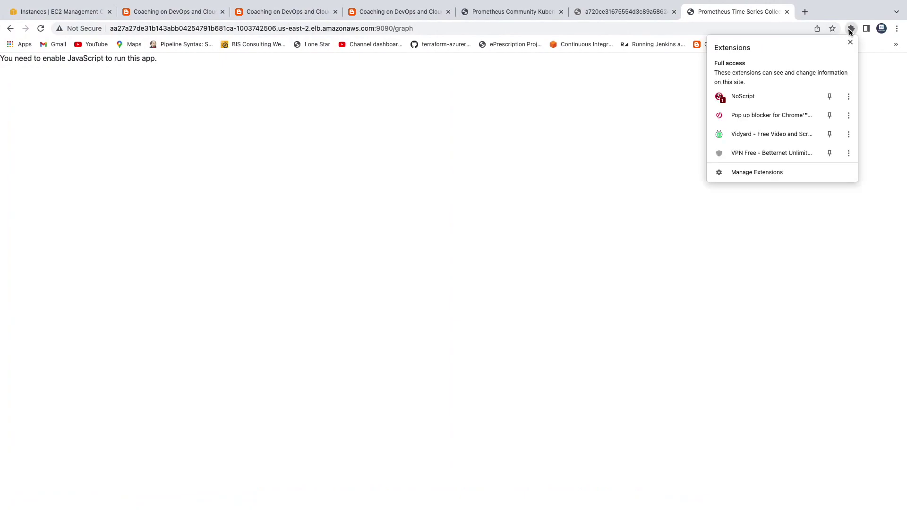
click(755, 95)
click(632, 64)
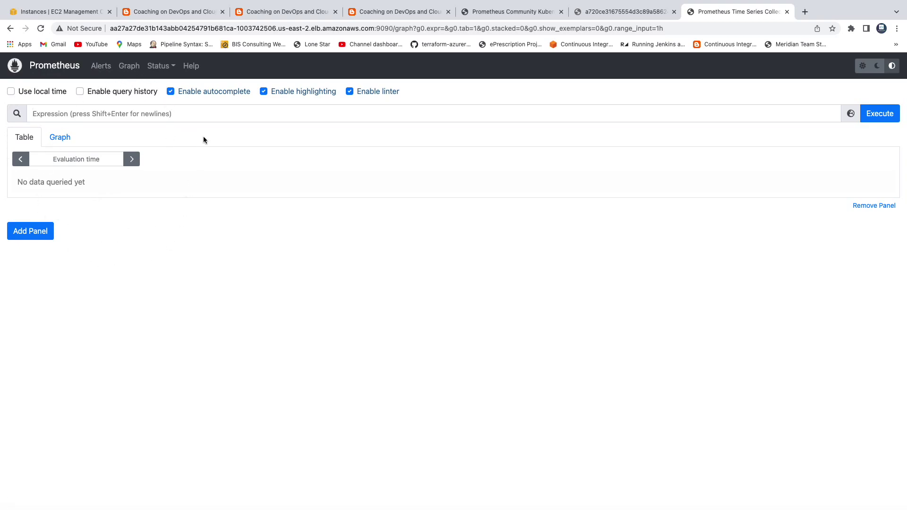
Look through the Prometheus Alerts page and its rule groups, then return to the Graph query page
click(101, 66)
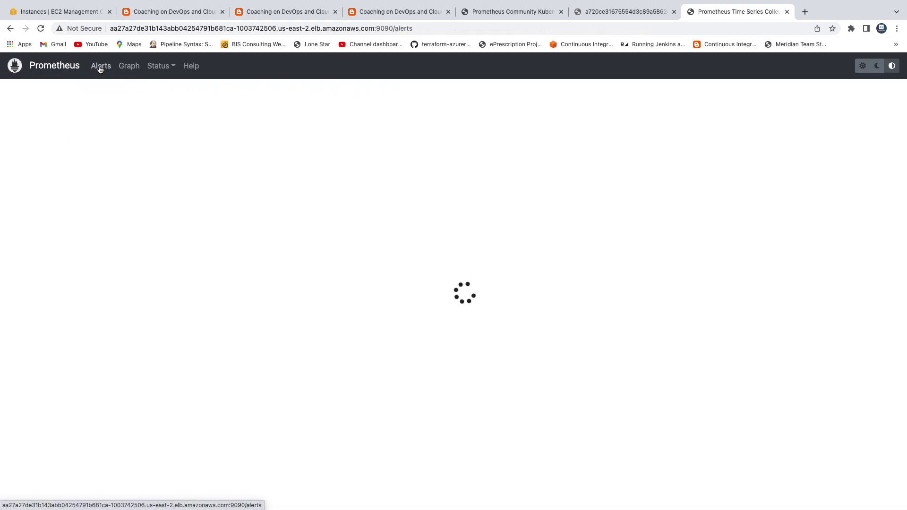
scroll(150, 208, down, 10)
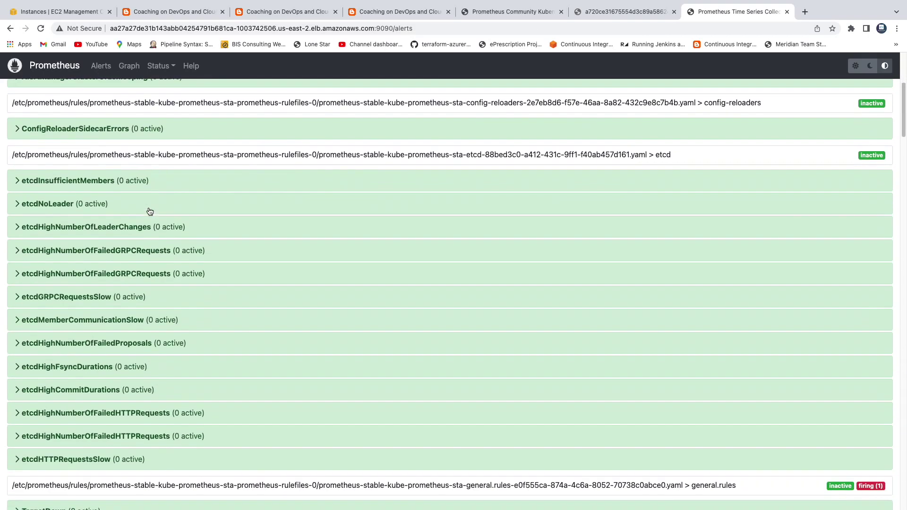
scroll(150, 211, down, 3)
scroll(149, 211, up, 10)
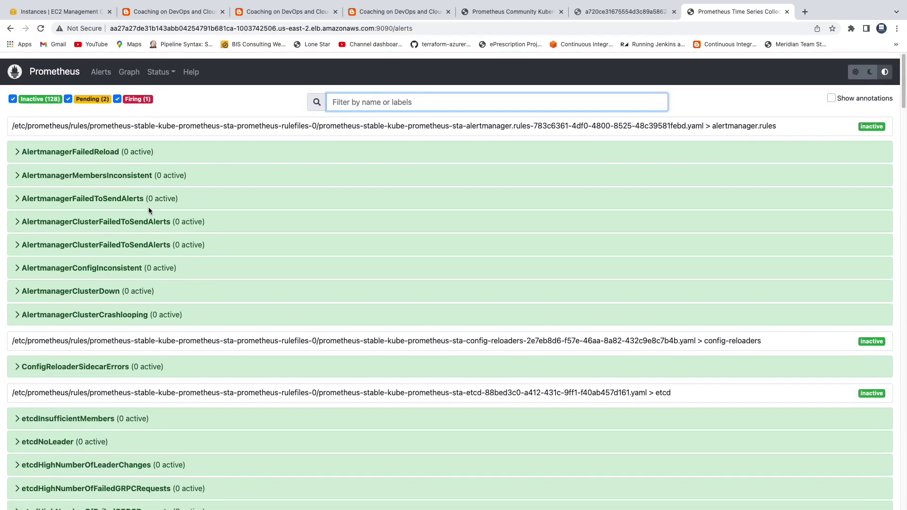
click(129, 67)
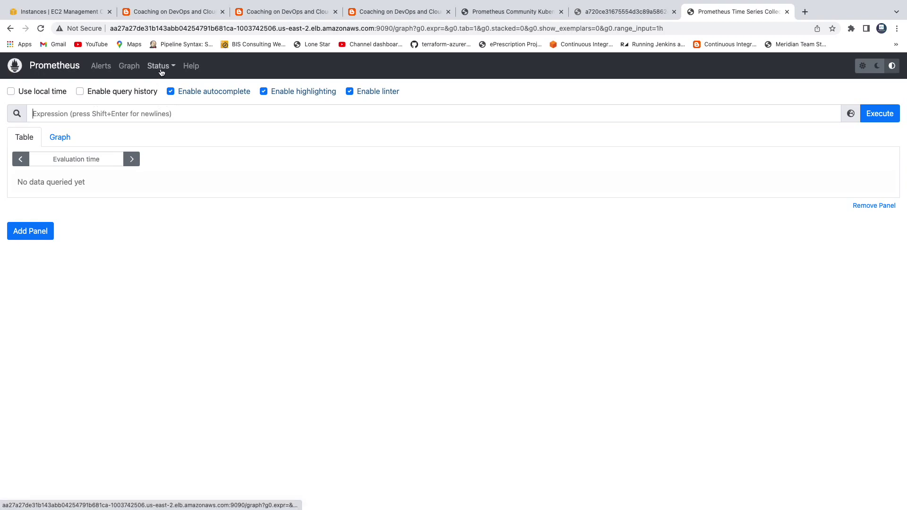
click(102, 68)
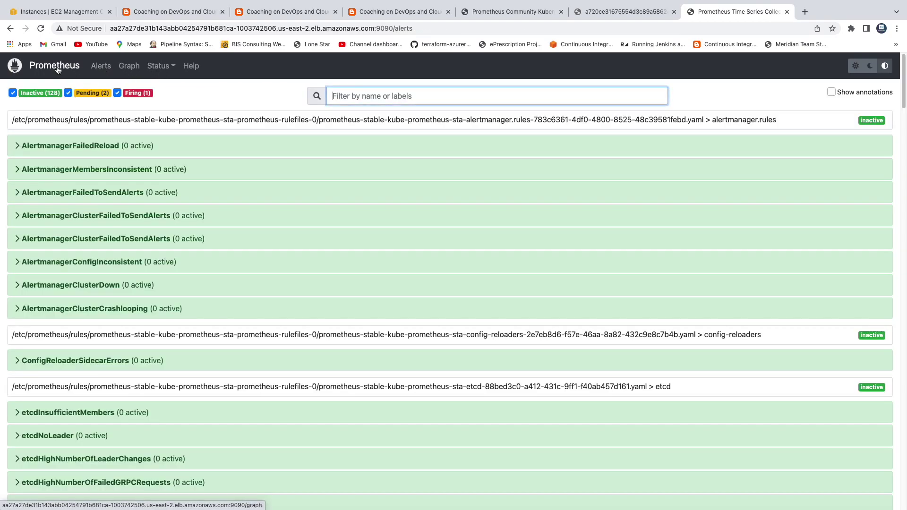
click(58, 69)
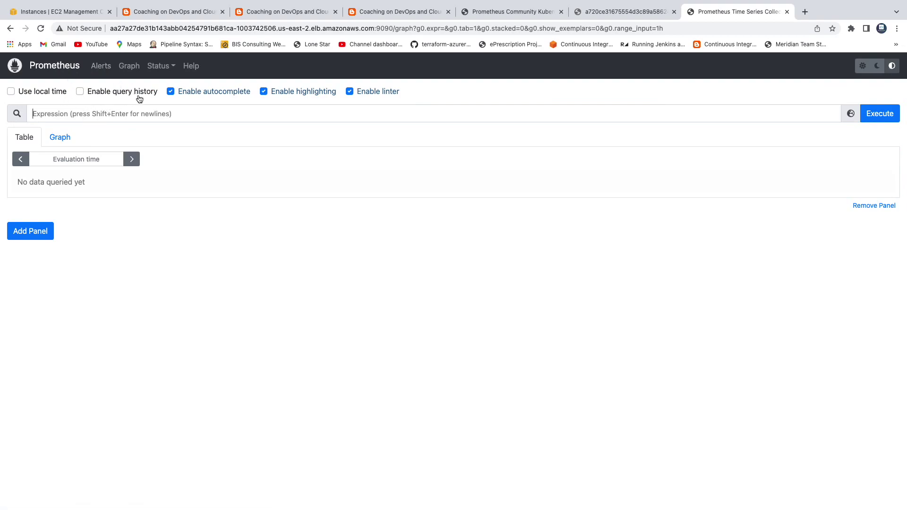
Reload the Grafana load balancer page and allow its scripts in the NoScript extension
click(619, 10)
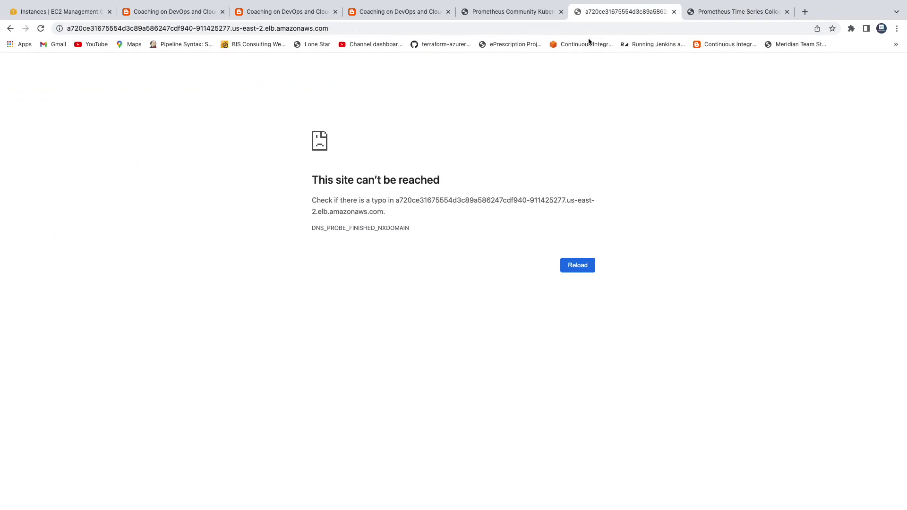
click(41, 29)
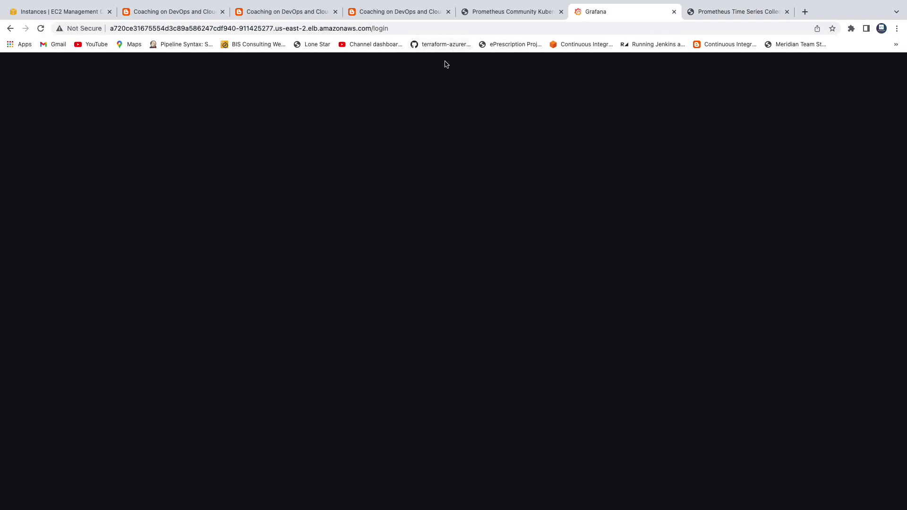
click(851, 29)
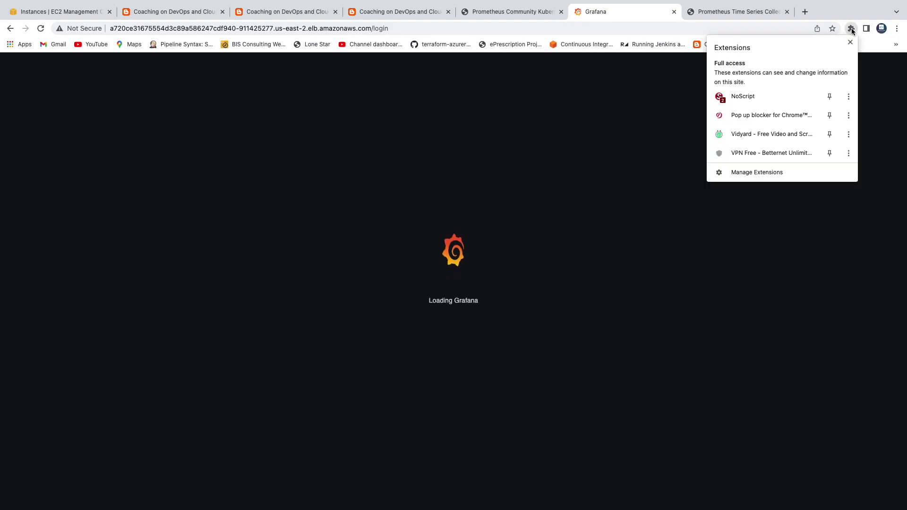
click(744, 96)
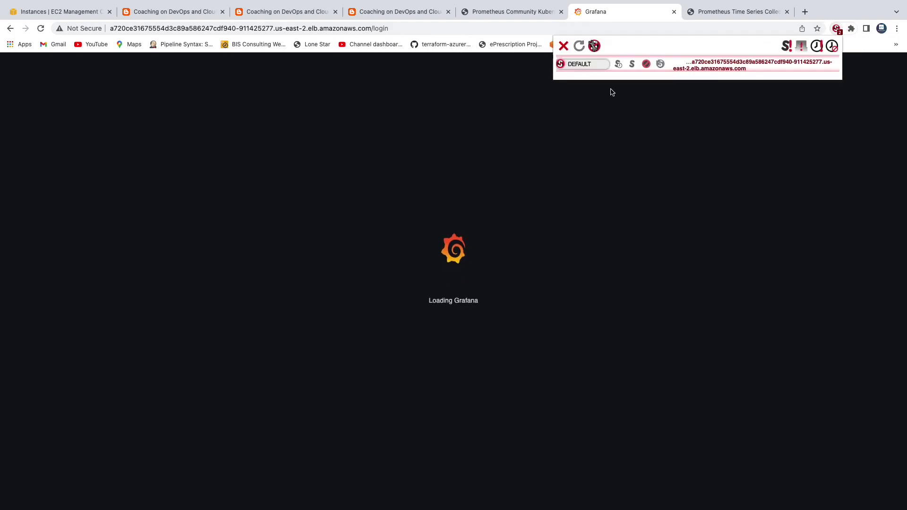
click(624, 122)
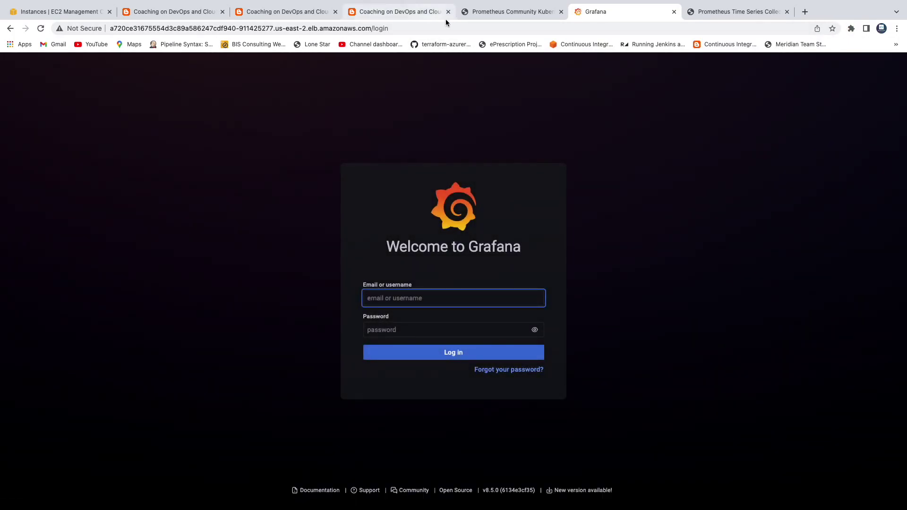
Close the two extra guide tabs and copy the Grafana password from the remaining guide's Access Grafana UI section
click(448, 12)
click(336, 11)
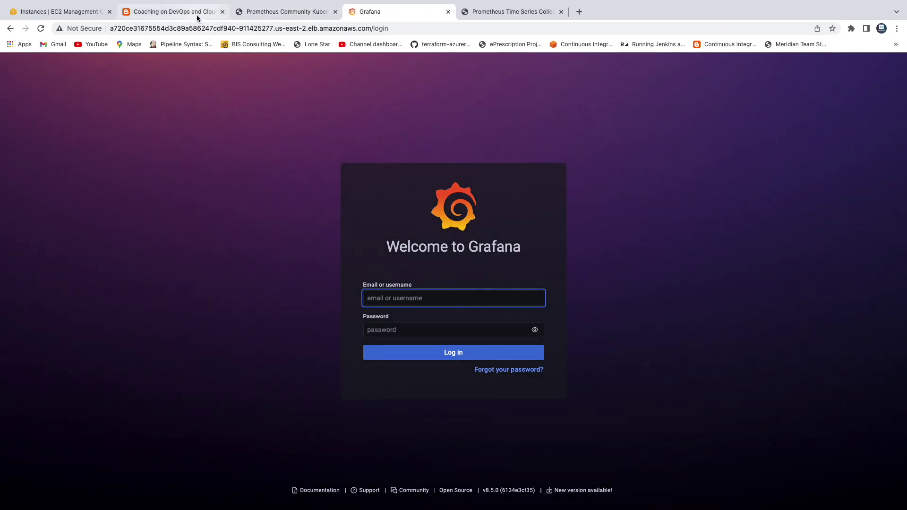
click(197, 16)
scroll(393, 234, down, 3)
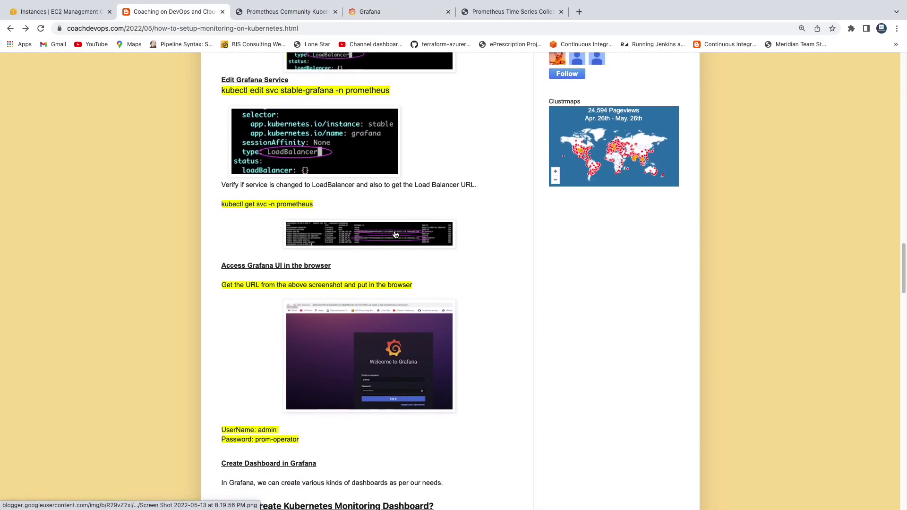
scroll(396, 235, down, 3)
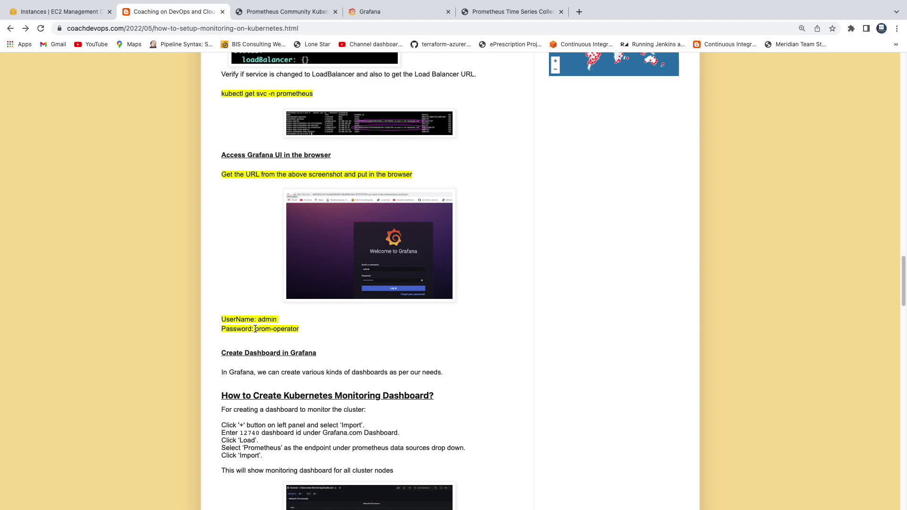
drag(255, 329, 280, 329)
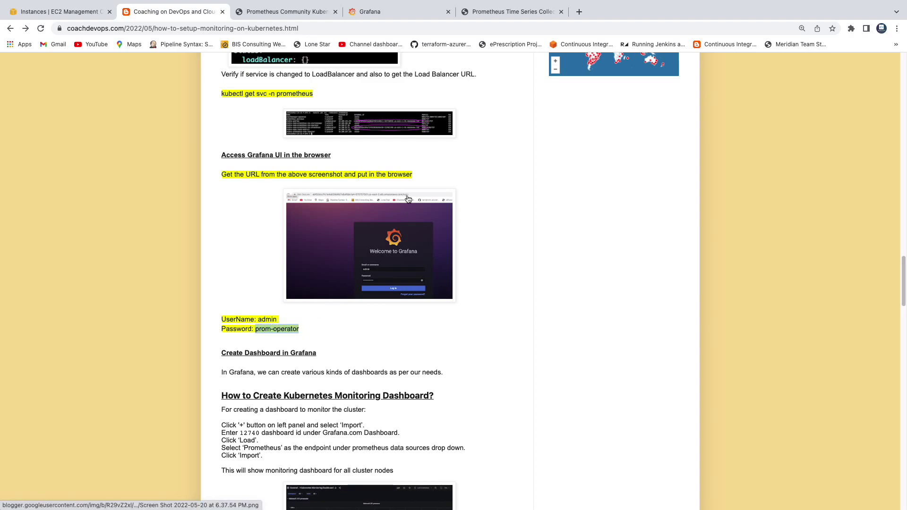
Log in to Grafana as admin with the copied account password and save the login in the browser
click(419, 11)
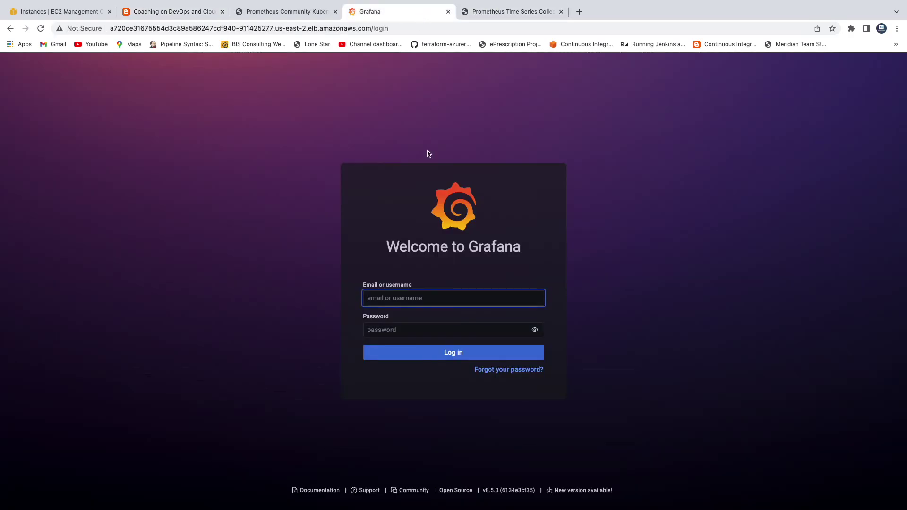
text(admin)
key(Tab)
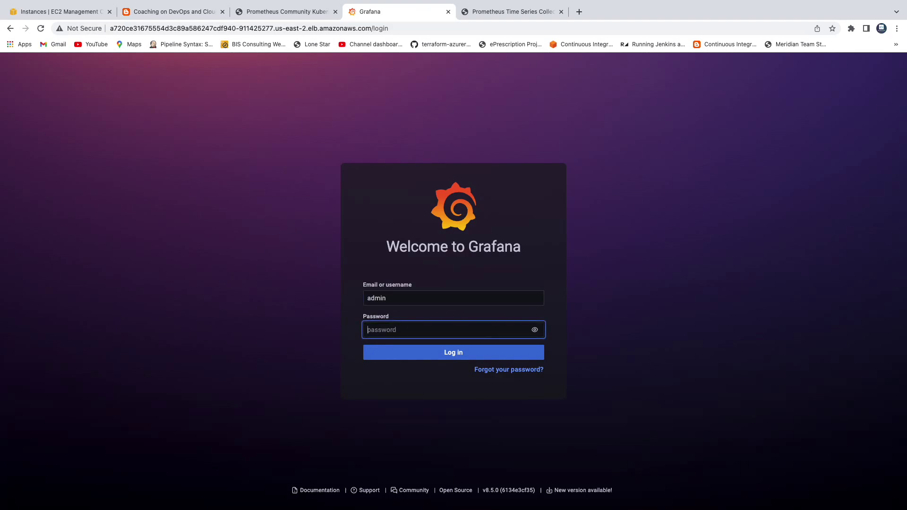
key(super+v)
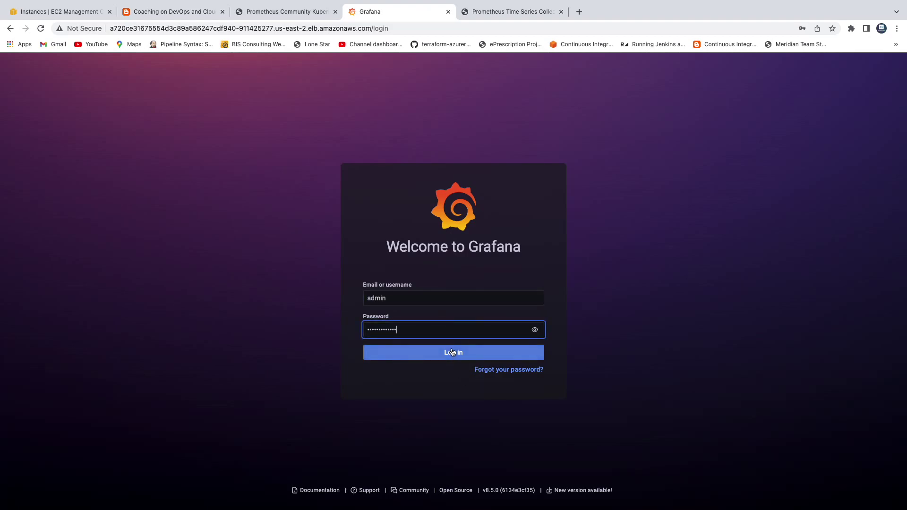
click(432, 360)
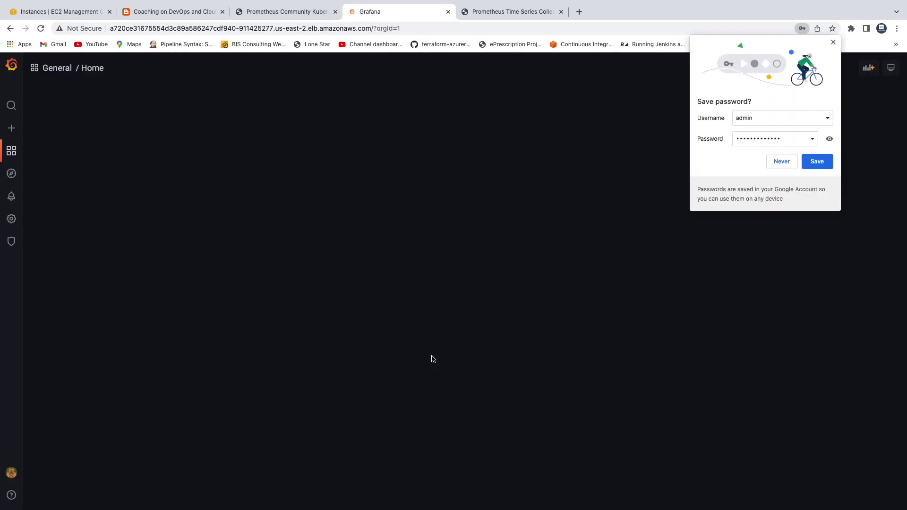
click(817, 162)
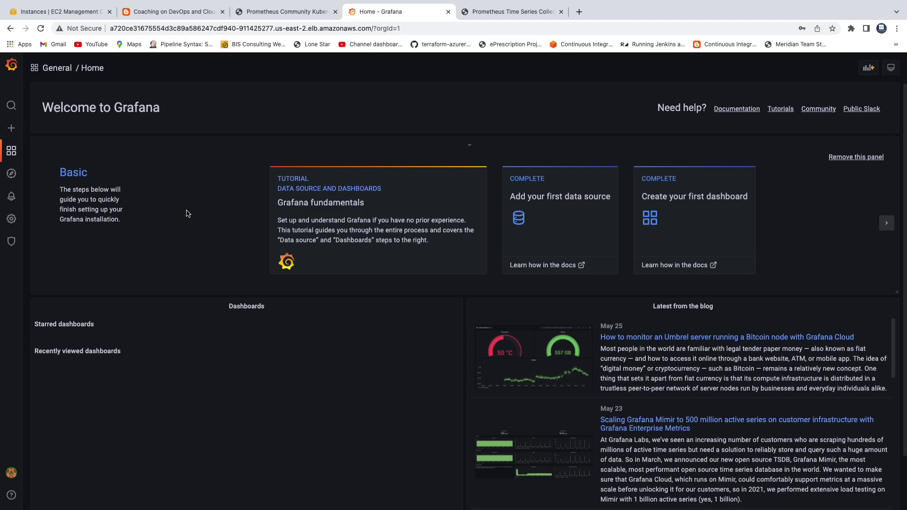
Open Grafana's dashboard import page and copy dashboard ID 12740 from the guide's Kubernetes Monitoring Dashboard section
mouse_move(12, 128)
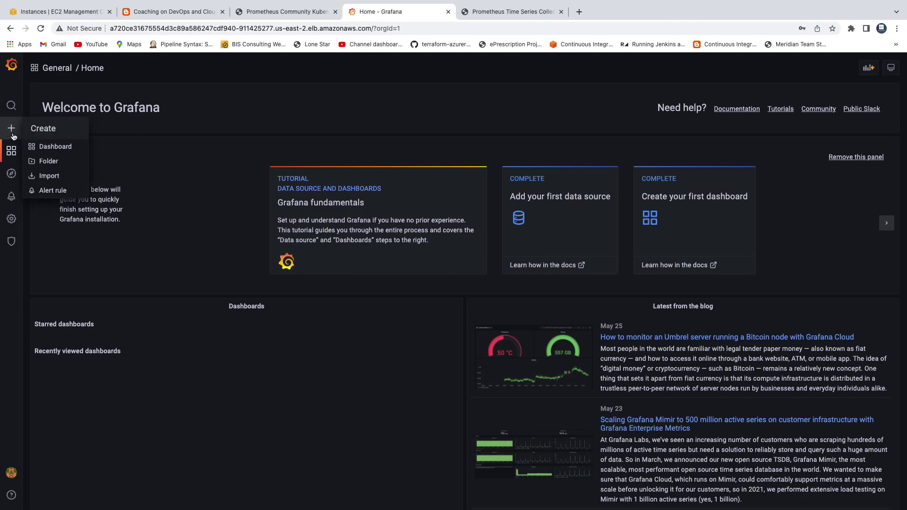
click(55, 176)
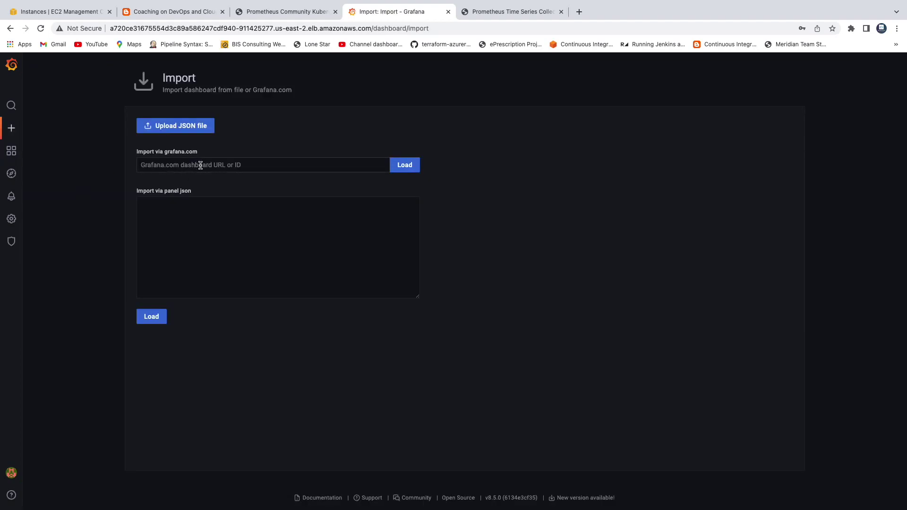
click(198, 12)
scroll(352, 251, down, 3)
scroll(352, 251, down, 1)
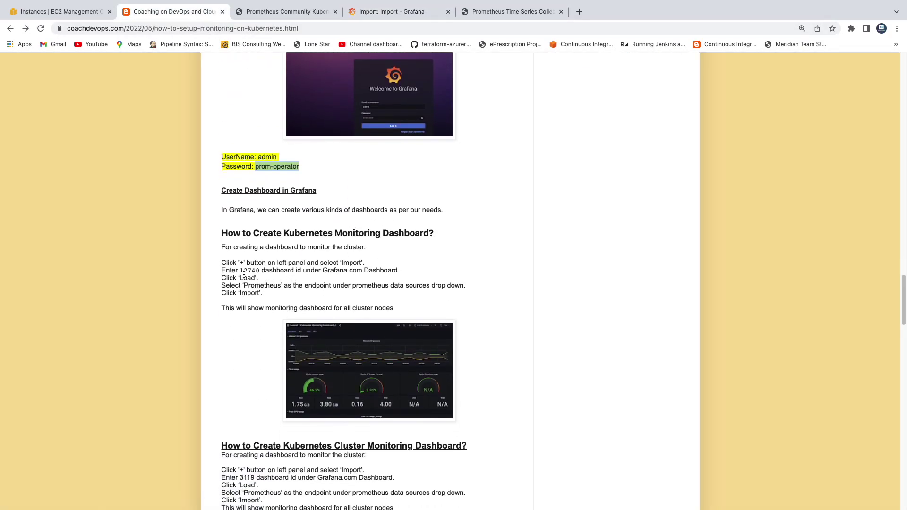
drag(240, 272, 258, 271)
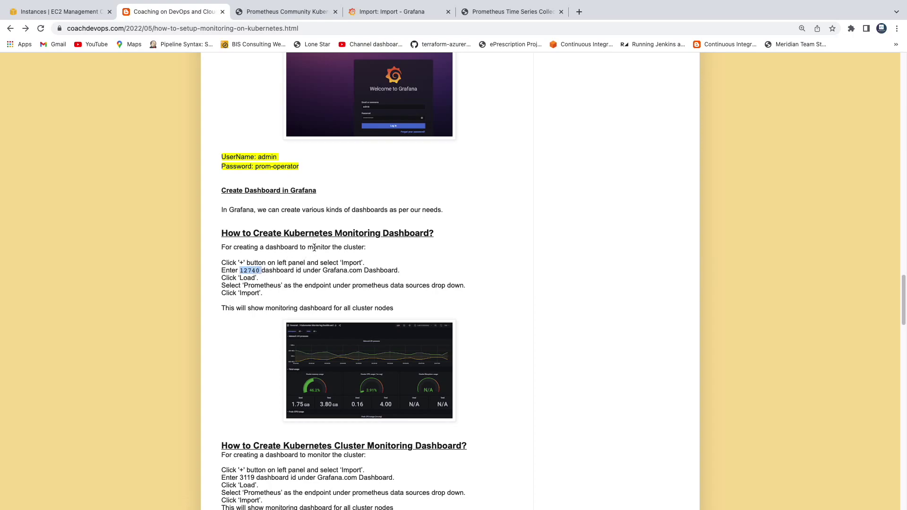
Load dashboard ID 12740 from Grafana.com on the import page, without a trailing space after the ID
click(409, 13)
click(199, 163)
text(12740)
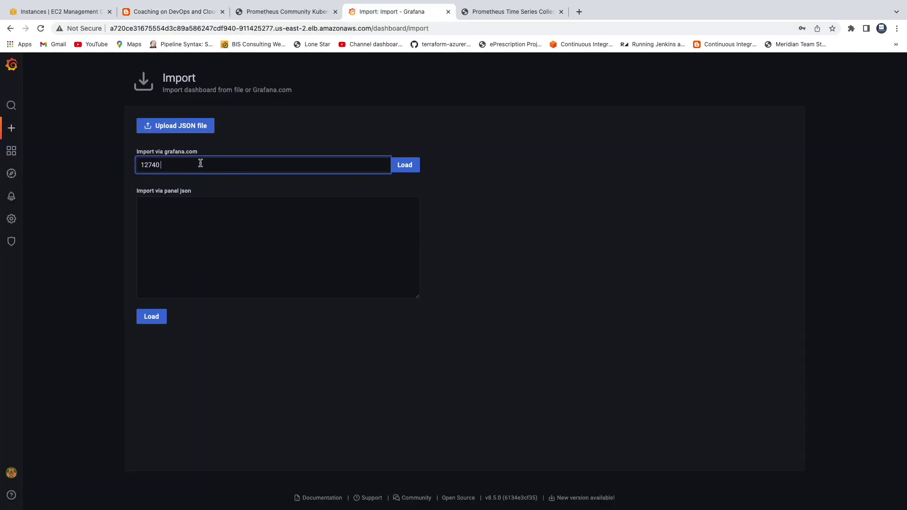
click(410, 166)
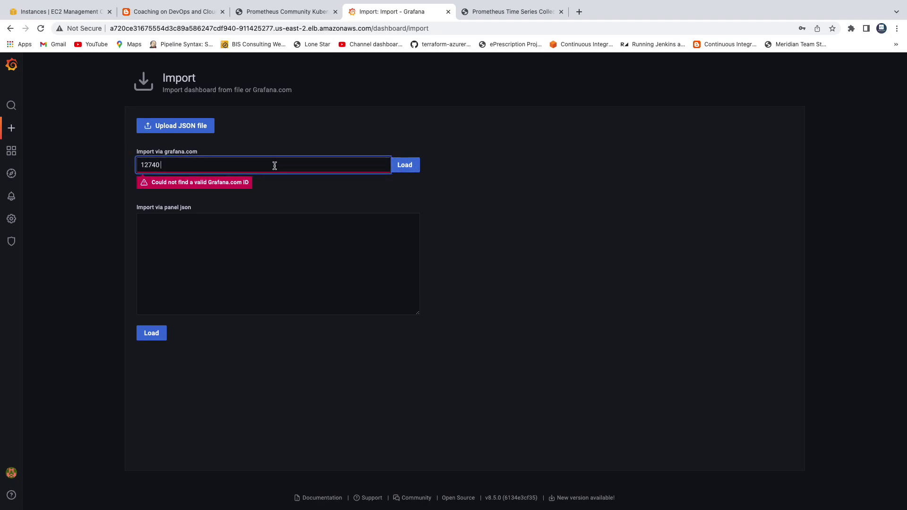
key(BackSpace)
click(400, 167)
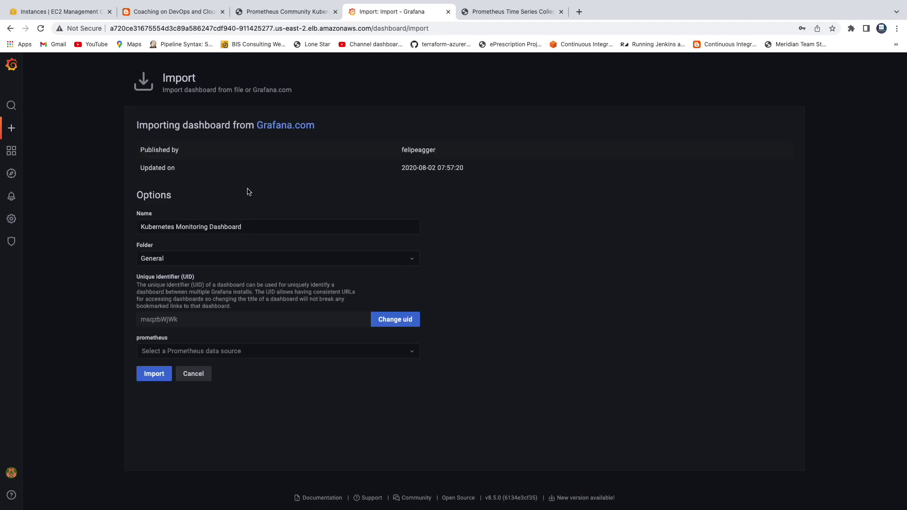
Choose Prometheus as the data source and import the Kubernetes Monitoring Dashboard
click(214, 352)
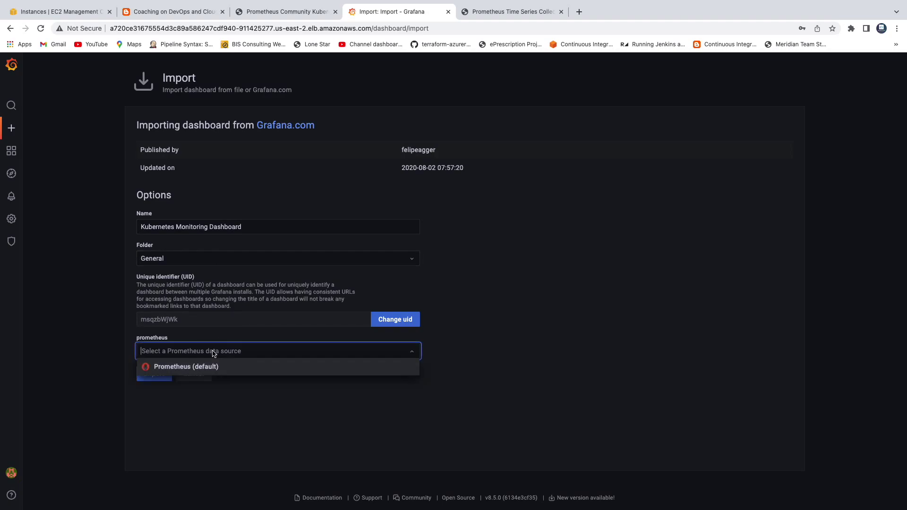
click(187, 368)
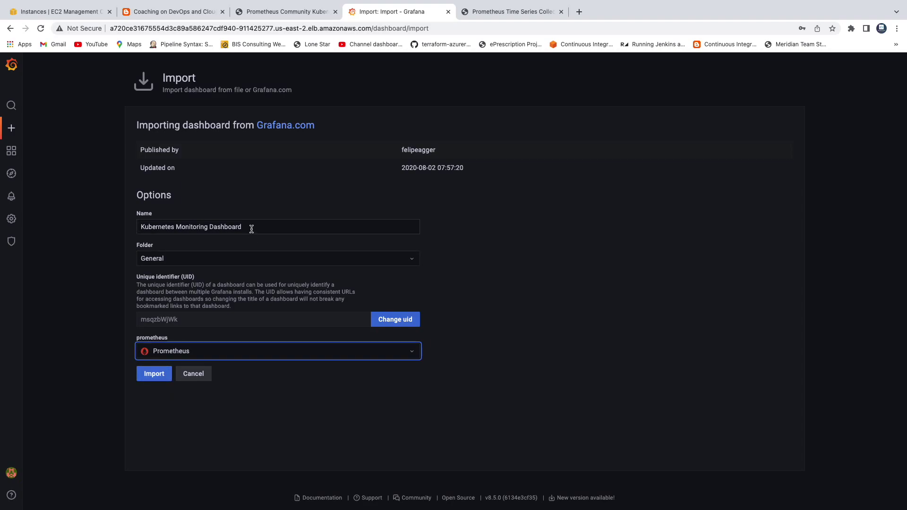
drag(251, 228, 130, 230)
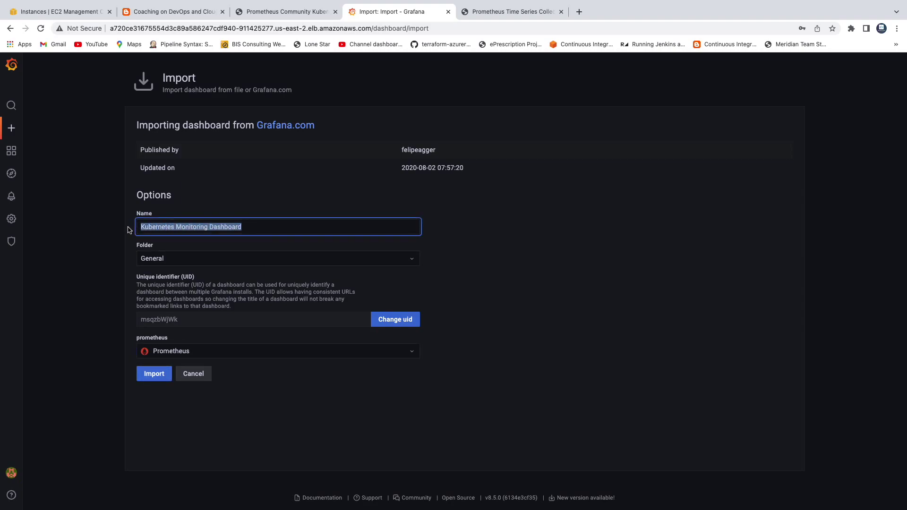
click(149, 376)
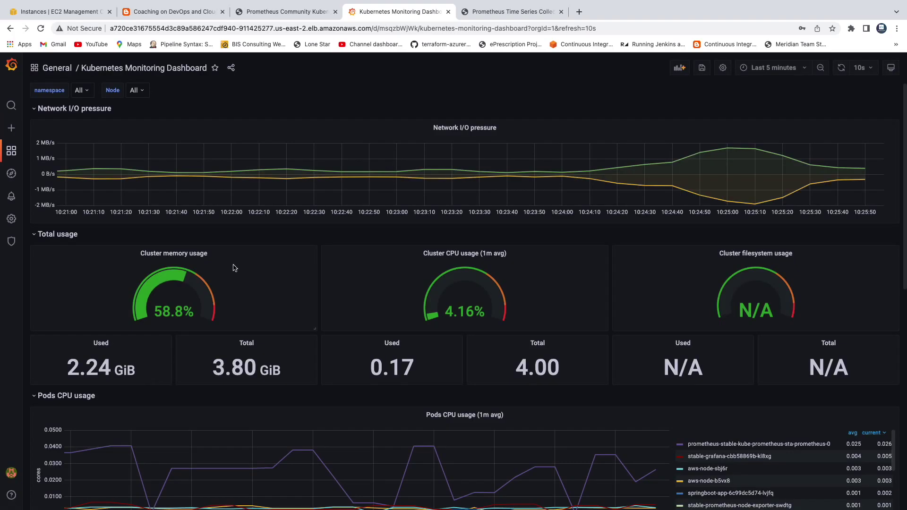
Examine the dashboard's network pressure, total usage, and pod CPU, memory and network I/O panels, including the pod legend
scroll(263, 277, down, 3)
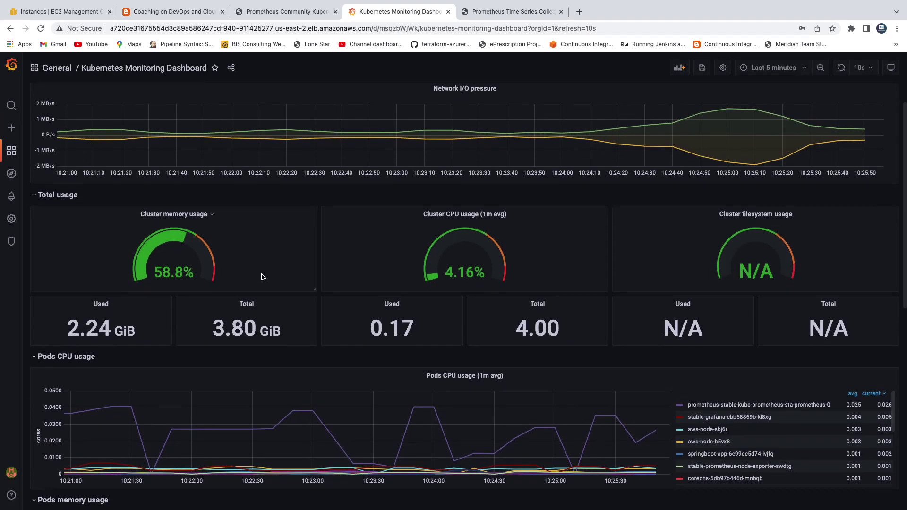
scroll(262, 275, up, 3)
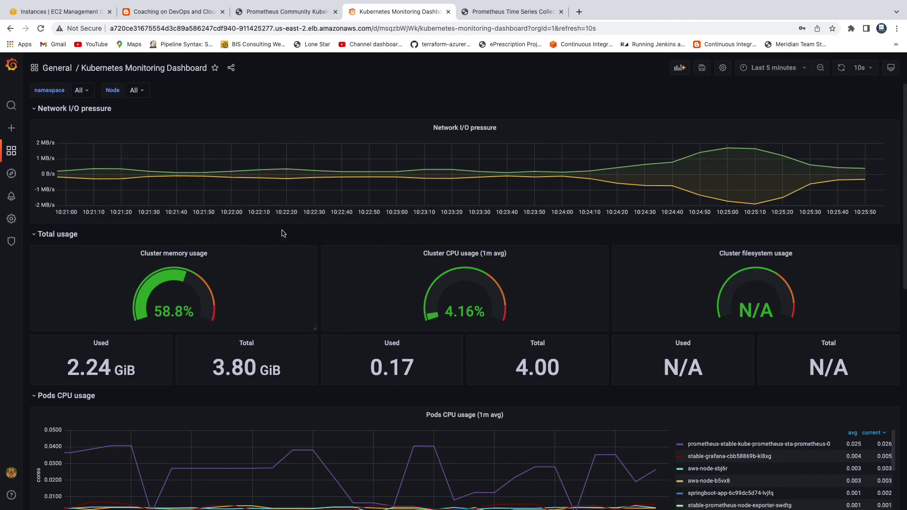
scroll(240, 267, down, 3)
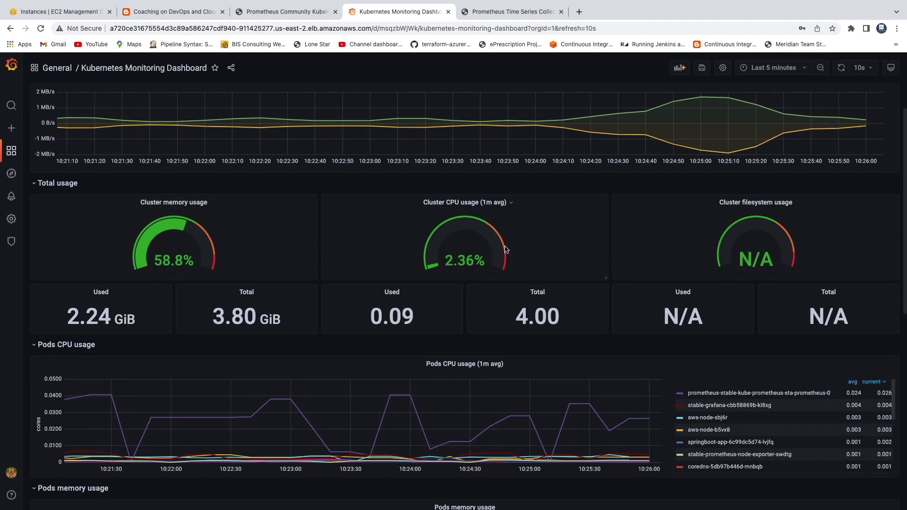
scroll(380, 263, down, 5)
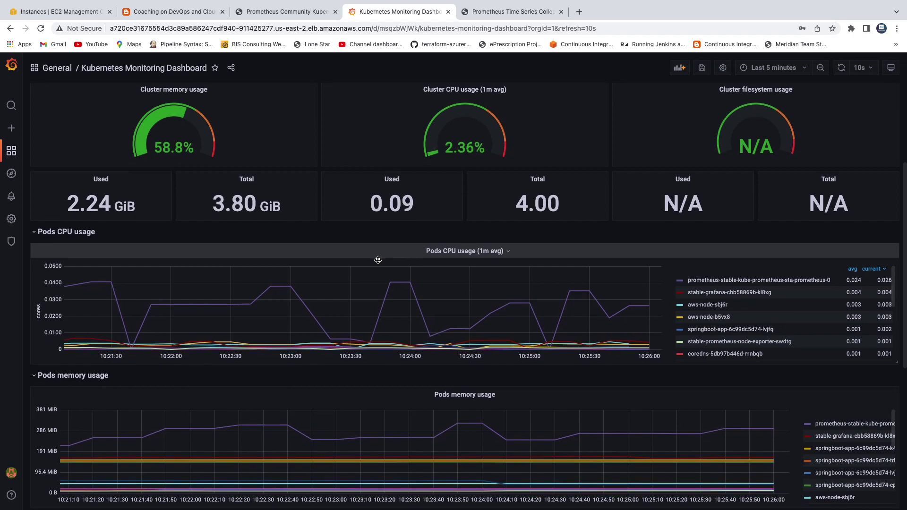
scroll(378, 260, down, 3)
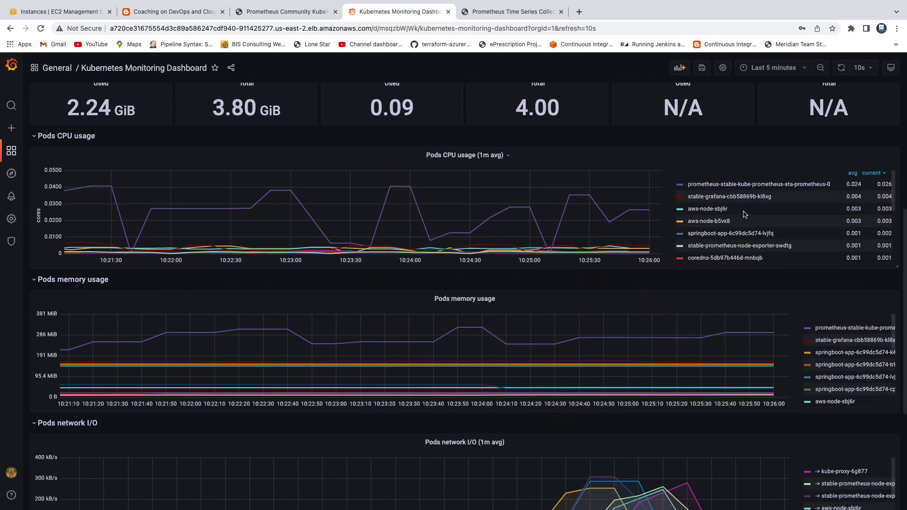
scroll(737, 208, down, 3)
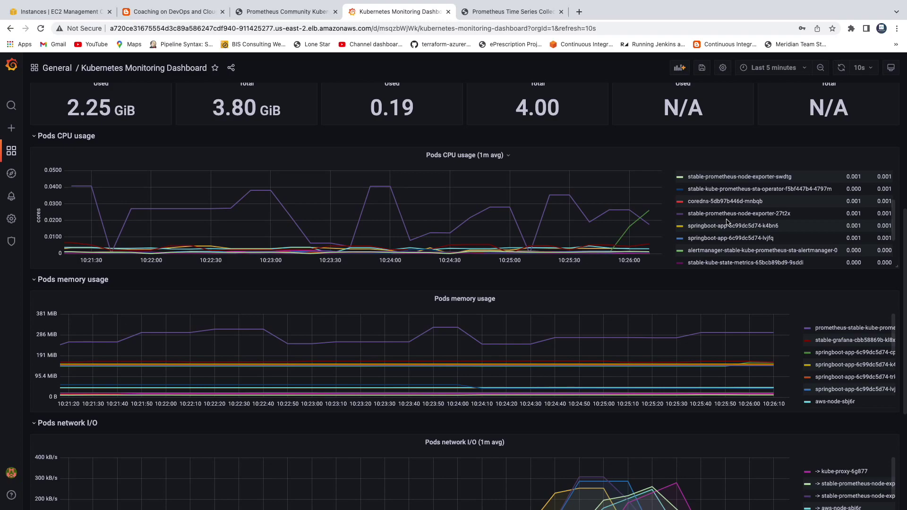
scroll(726, 222, down, 3)
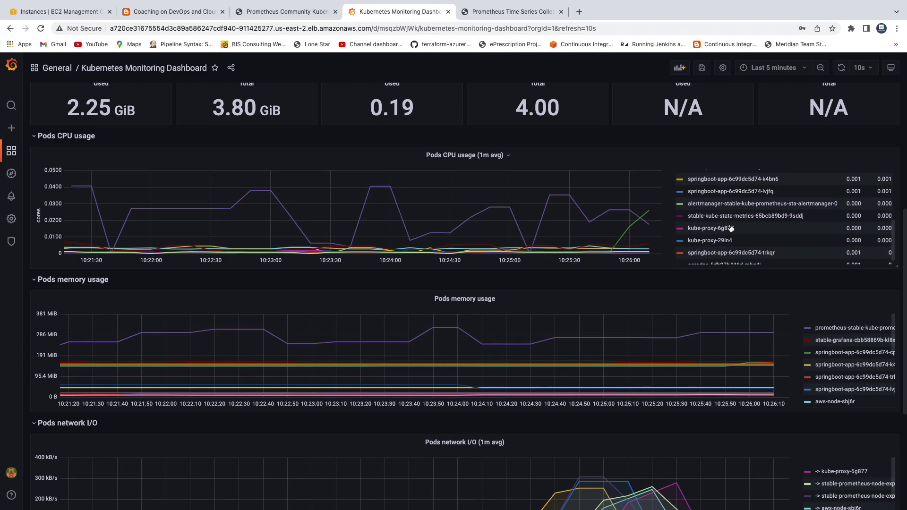
scroll(731, 229, down, 1)
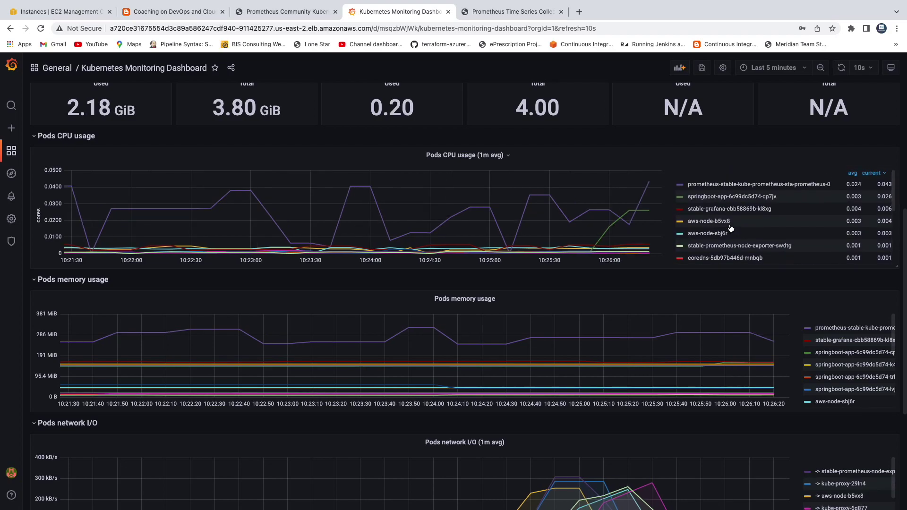
scroll(94, 338, down, 2)
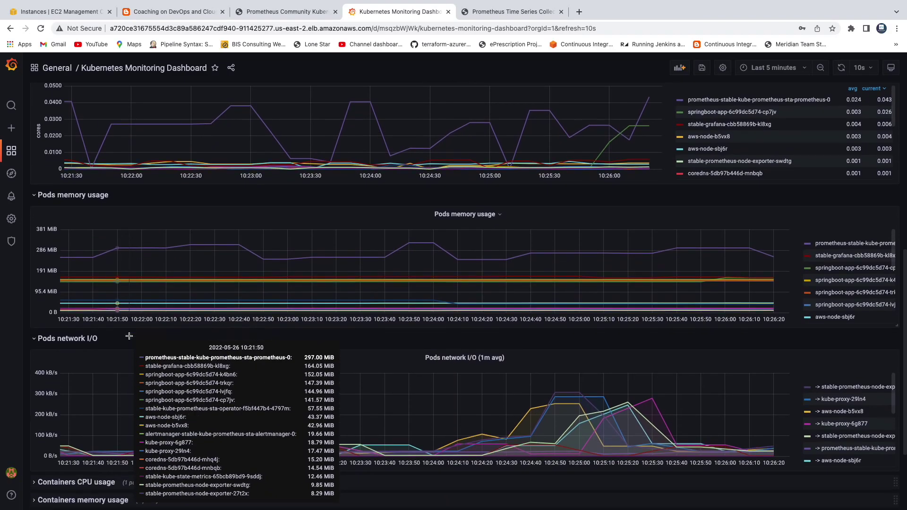
scroll(130, 338, down, 3)
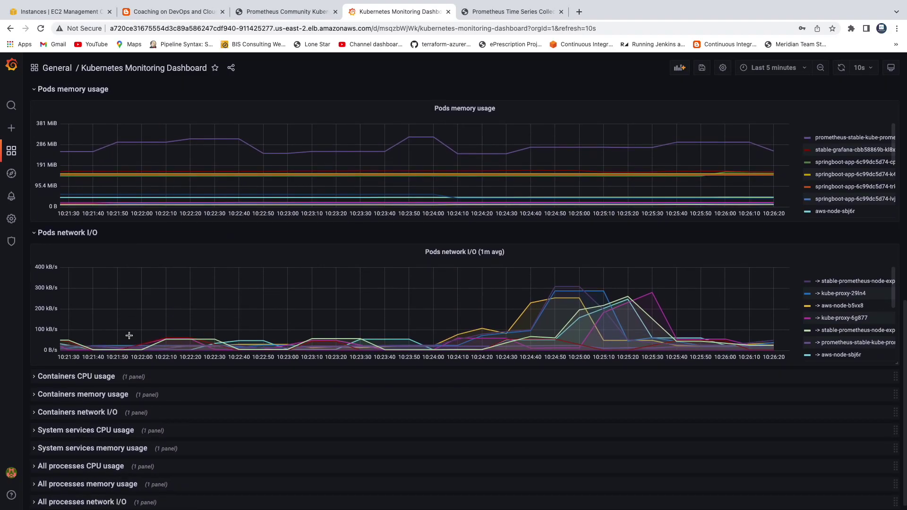
Expand the Containers CPU usage and Containers memory usage rows, view their graphs and return to the dashboard's beginning
click(35, 377)
scroll(36, 377, down, 2)
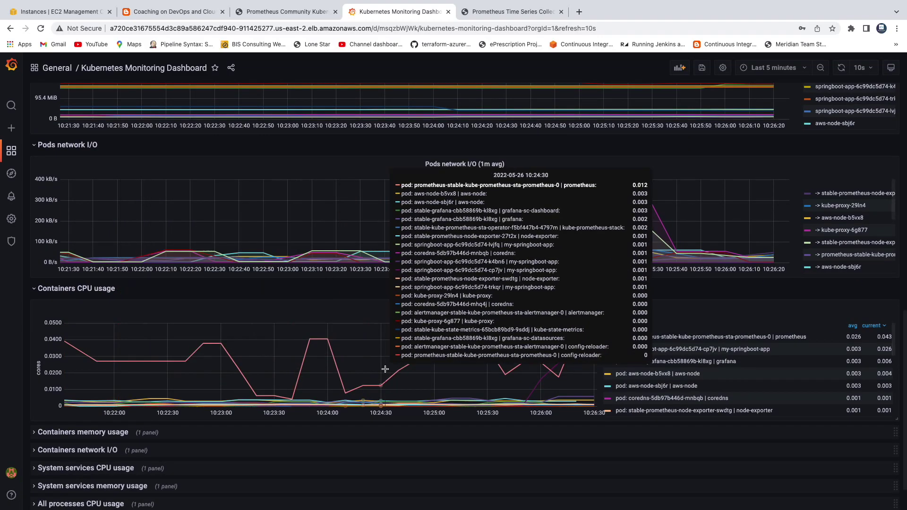
scroll(76, 405, down, 1)
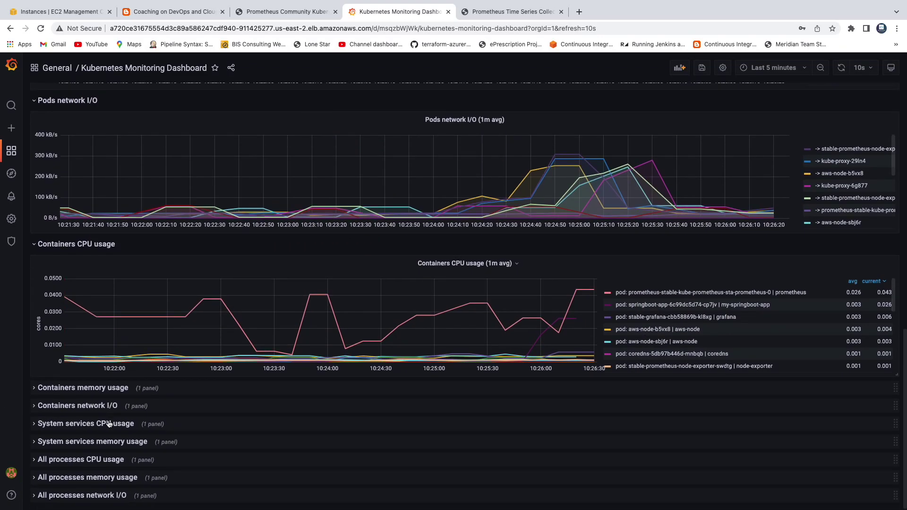
click(36, 393)
scroll(48, 406, down, 3)
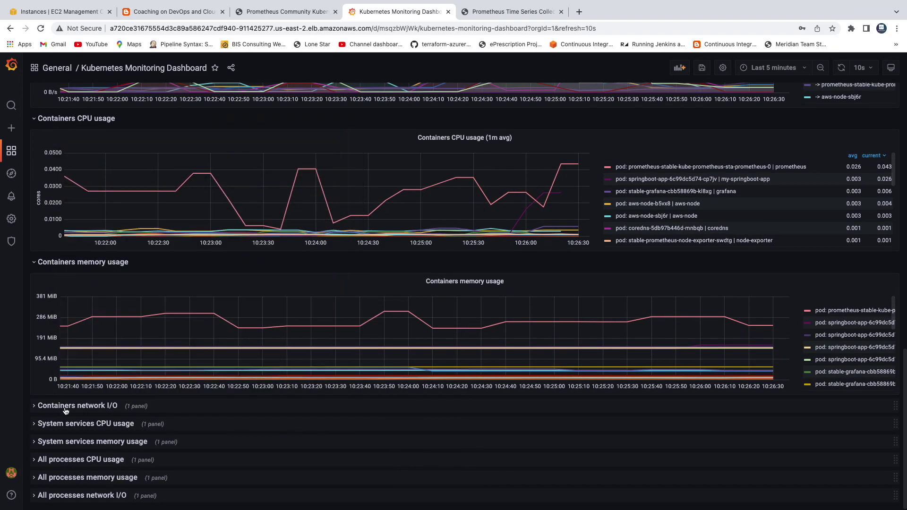
scroll(179, 354, up, 12)
scroll(156, 372, up, 2)
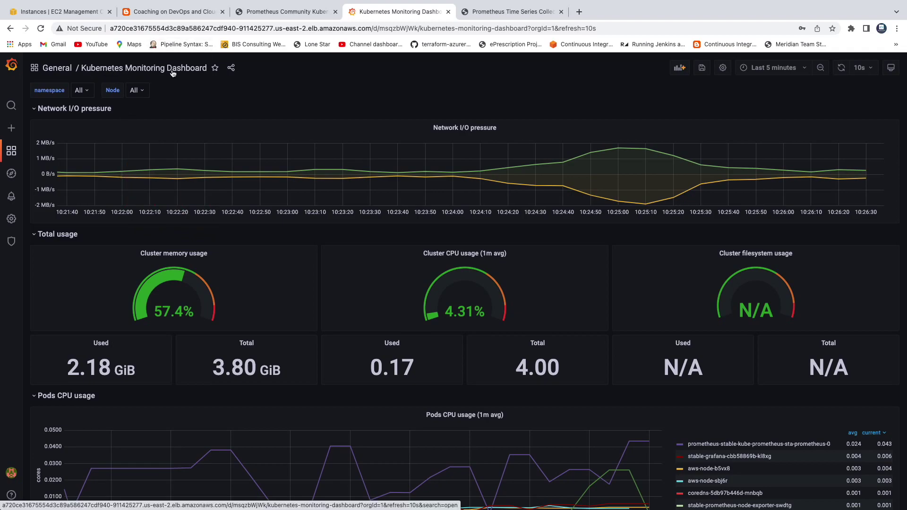
Copy dashboard ID 3119 from the guide's Kubernetes Cluster Monitoring Dashboard section
click(169, 12)
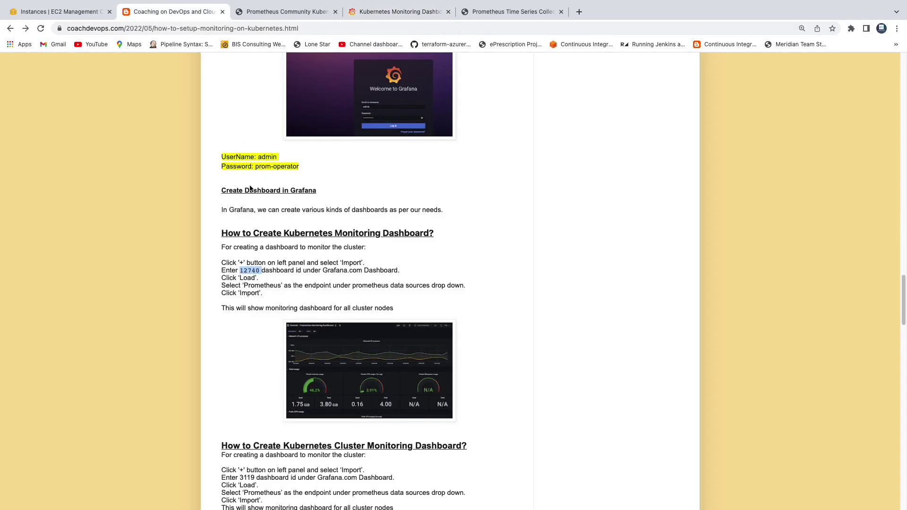
scroll(267, 217, down, 3)
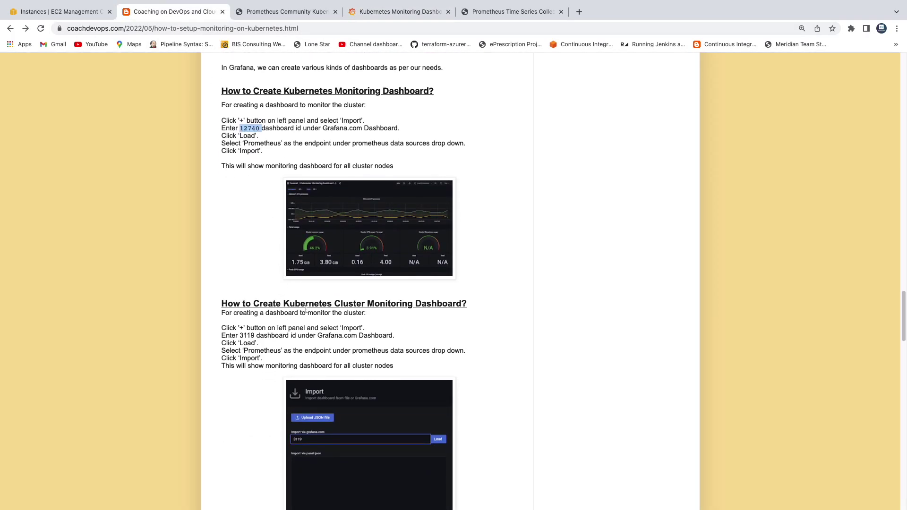
drag(334, 304, 364, 304)
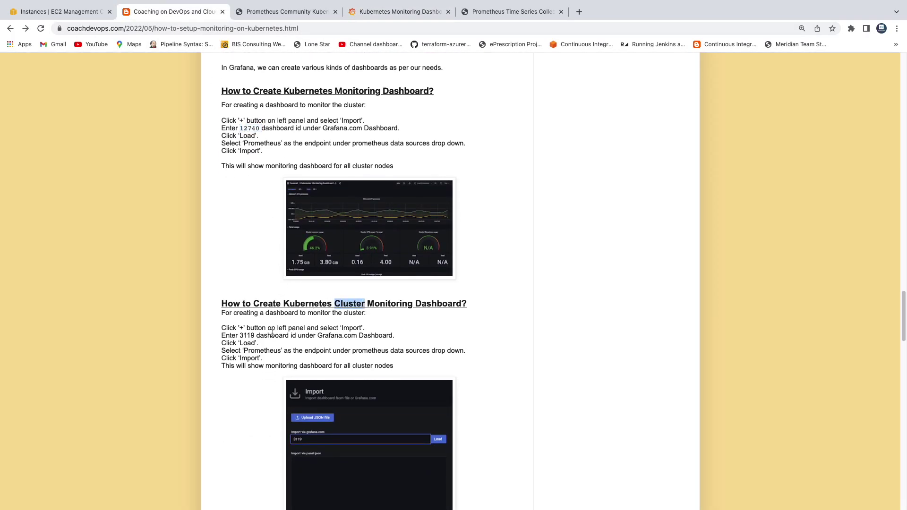
double_click(248, 336)
key(super+c)
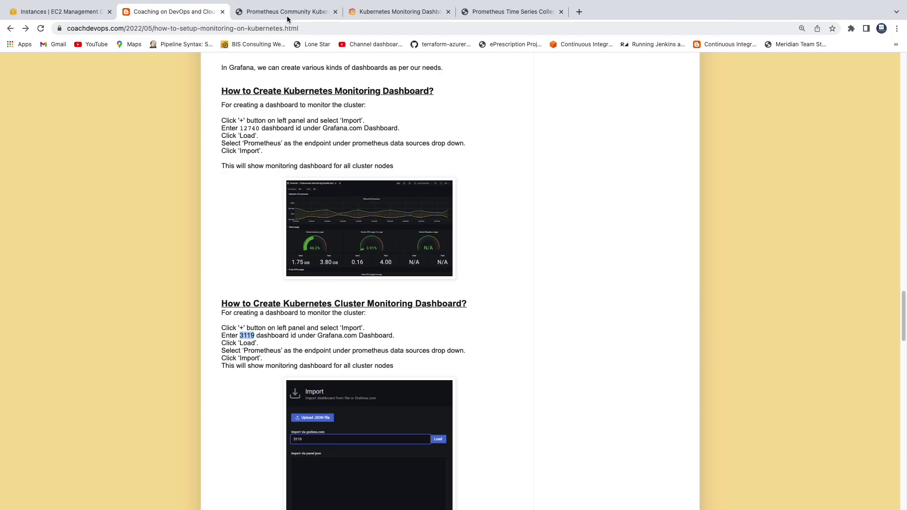
Return to Grafana, discard the unsaved dashboard changes and open the dashboard import page
click(380, 14)
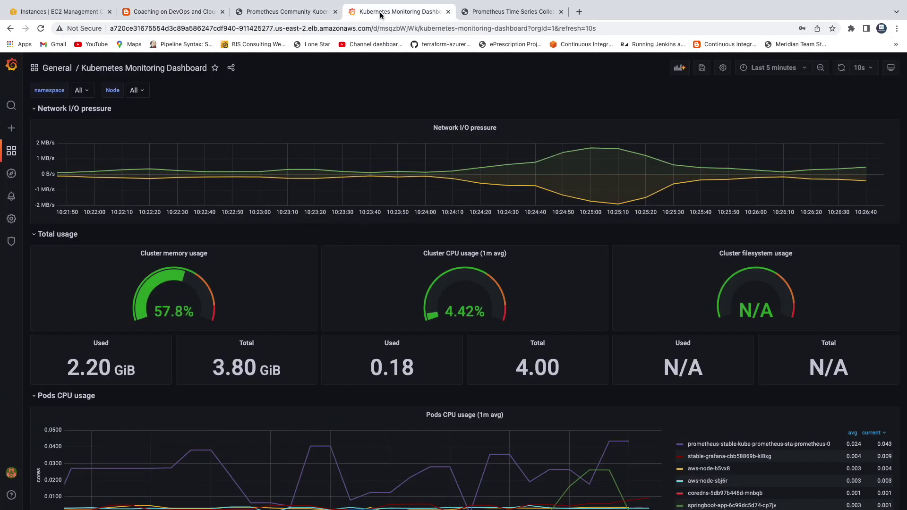
click(13, 130)
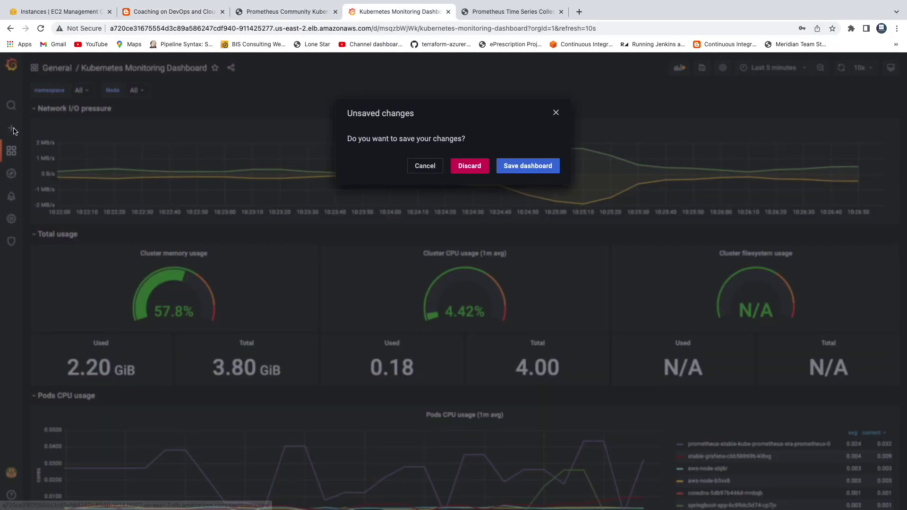
click(469, 167)
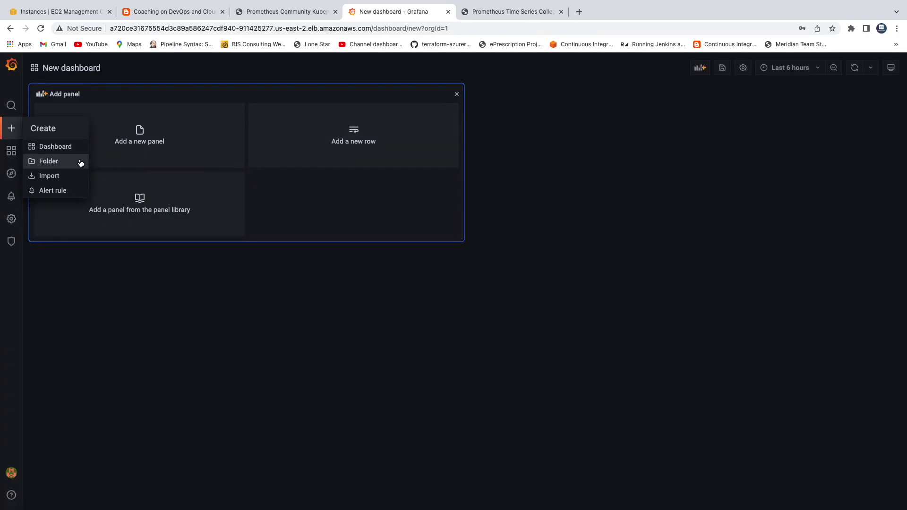
click(49, 176)
Load Grafana.com dashboard 3119 and import it with Prometheus as its data source
click(181, 164)
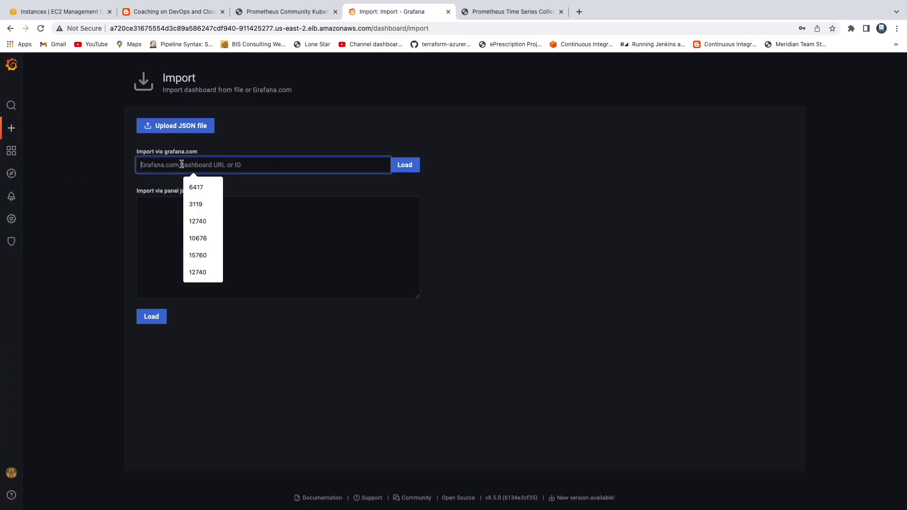
key(super+v)
click(407, 169)
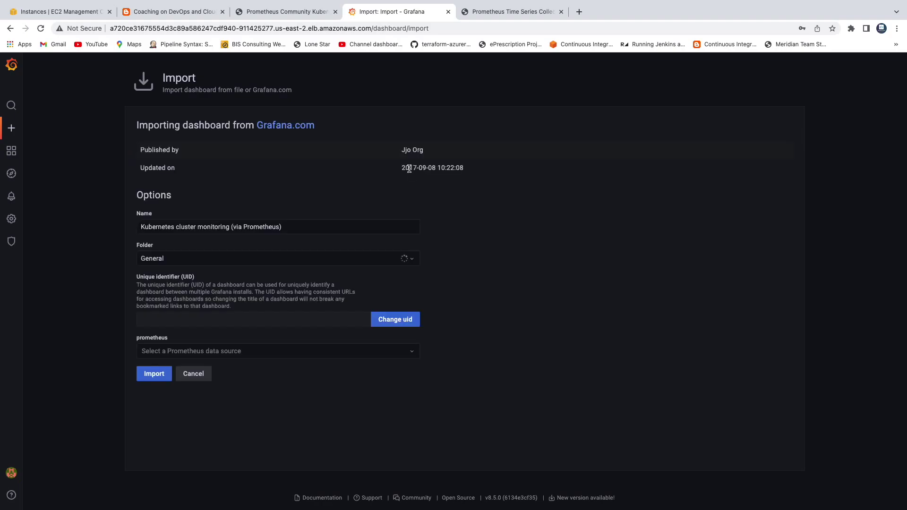
click(185, 355)
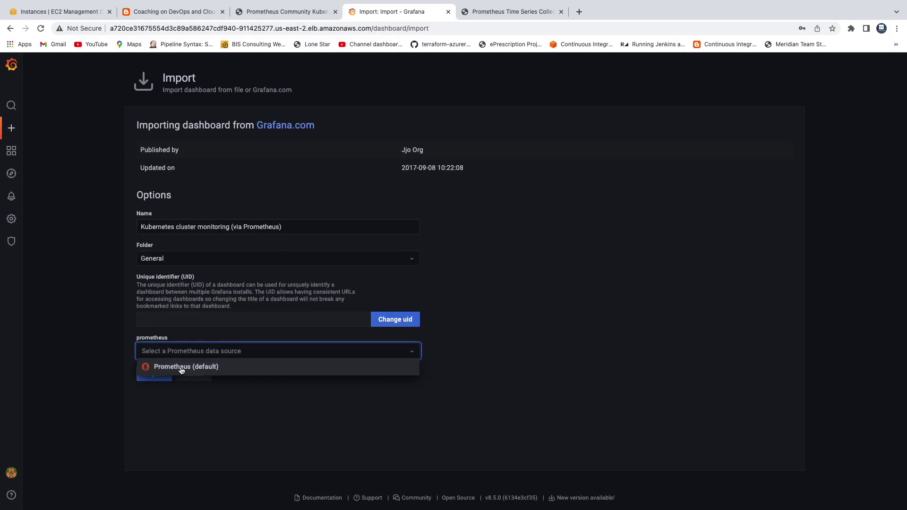
click(181, 367)
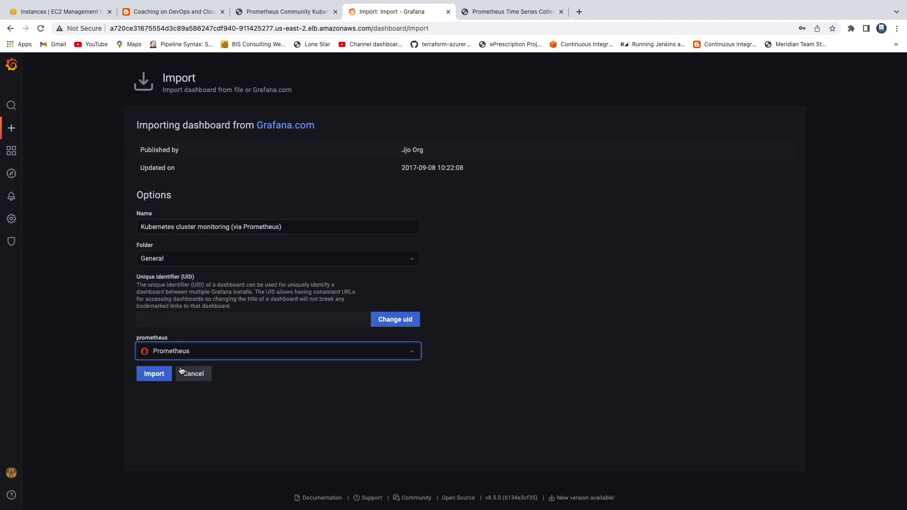
click(154, 375)
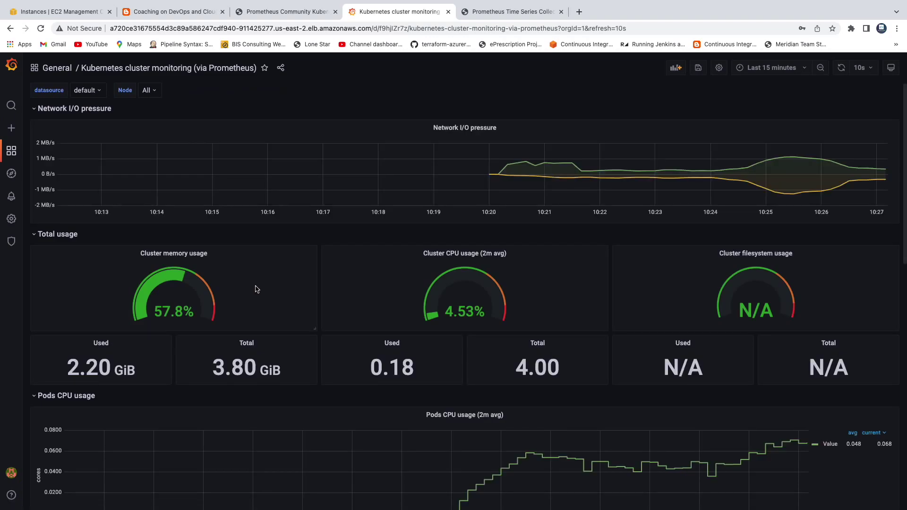
Expand the All processes CPU usage row, view the CPU and memory usage graphs and return to the dashboard's beginning
scroll(255, 289, down, 4)
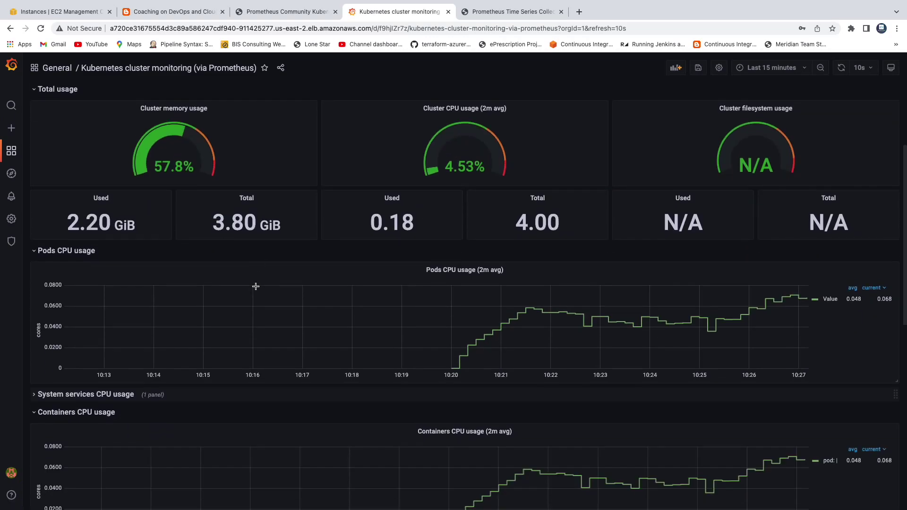
scroll(255, 286, down, 6)
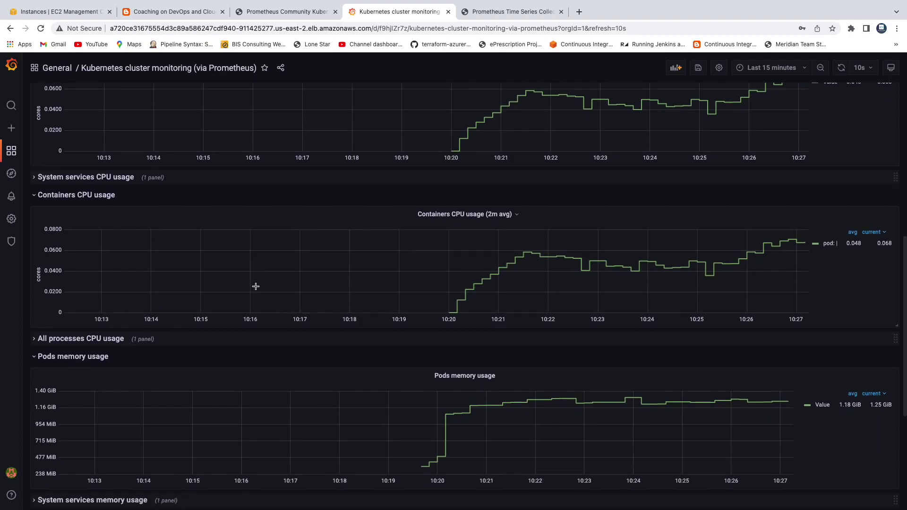
scroll(256, 286, down, 1)
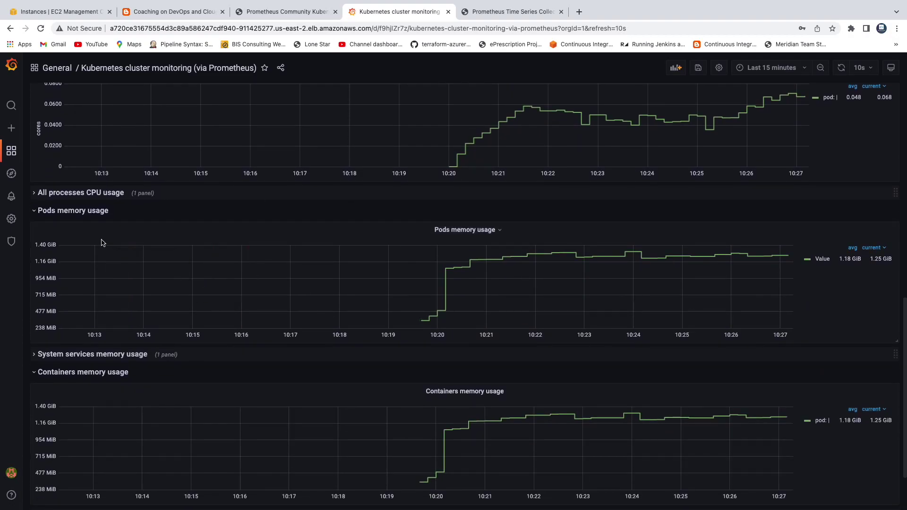
click(42, 195)
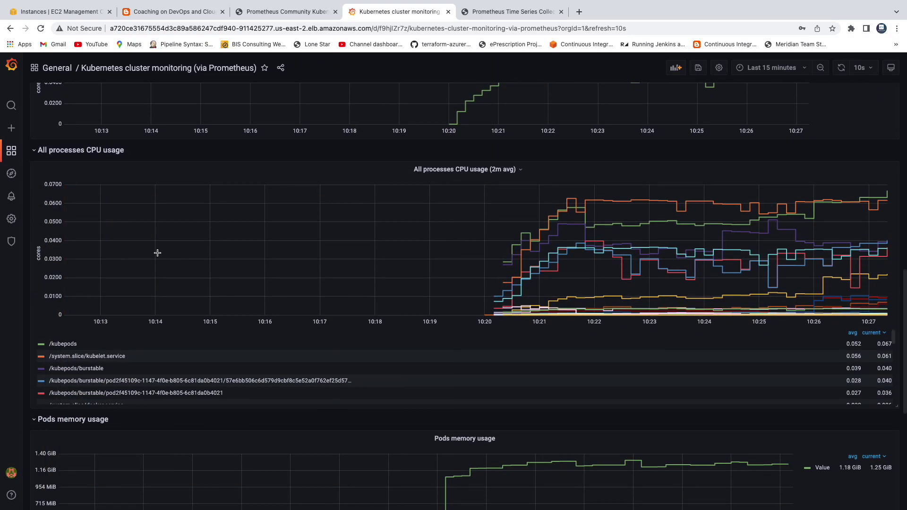
scroll(158, 255, down, 4)
scroll(158, 256, down, 3)
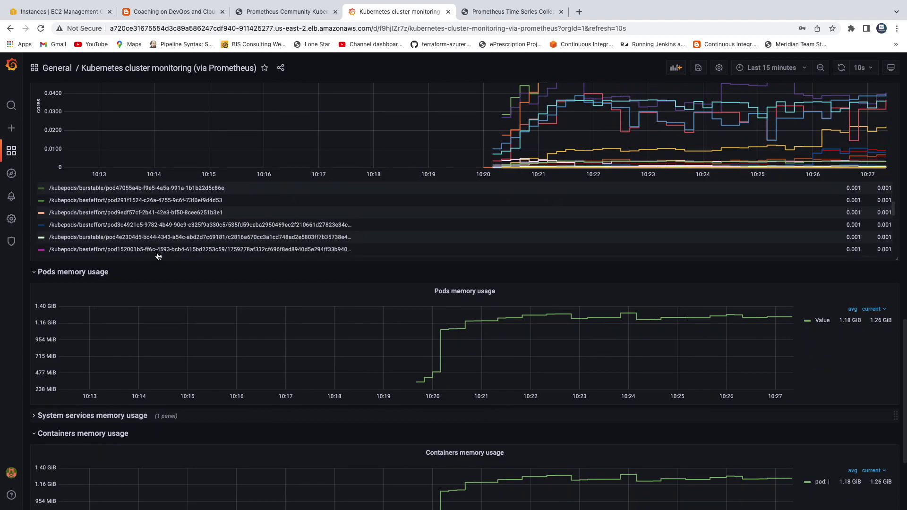
scroll(299, 367, down, 2)
scroll(301, 364, up, 10)
scroll(301, 365, up, 5)
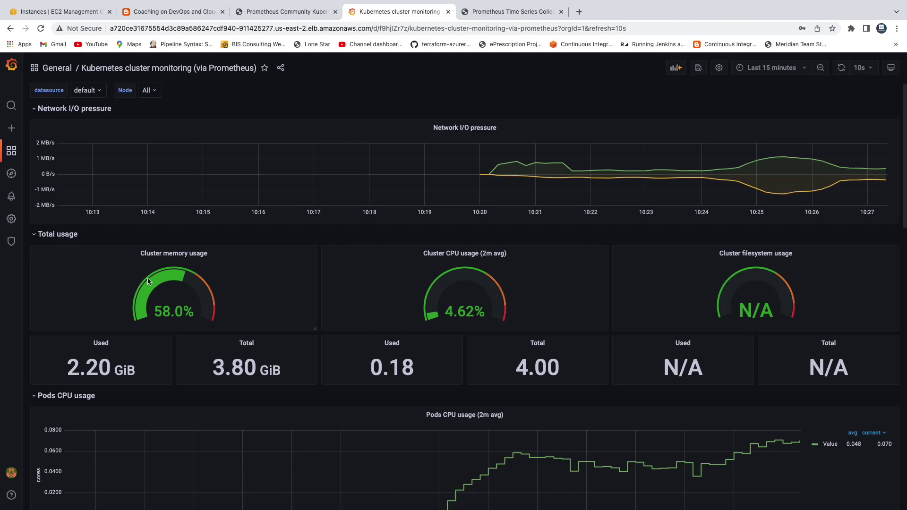
Examine the total usage, pod and container CPU panels and the full legend of the All processes CPU usage graph
scroll(148, 278, down, 2)
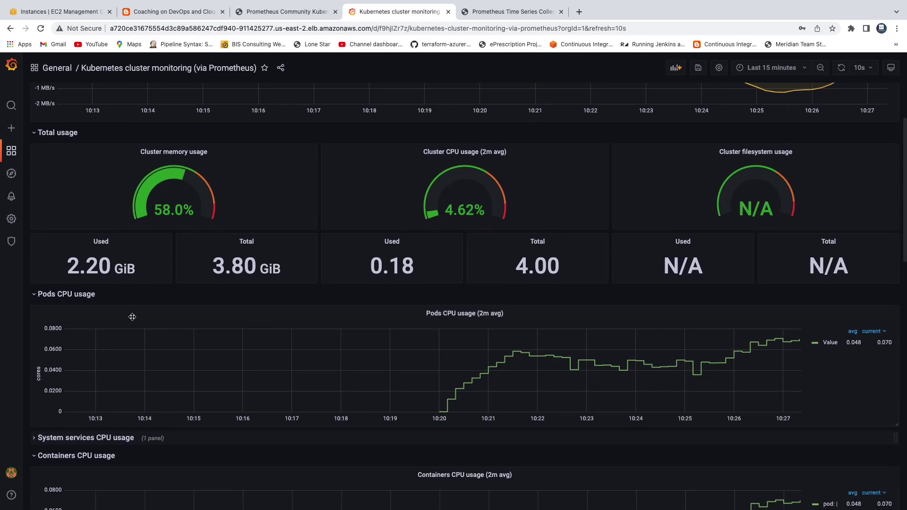
scroll(133, 317, down, 2)
scroll(85, 368, down, 1)
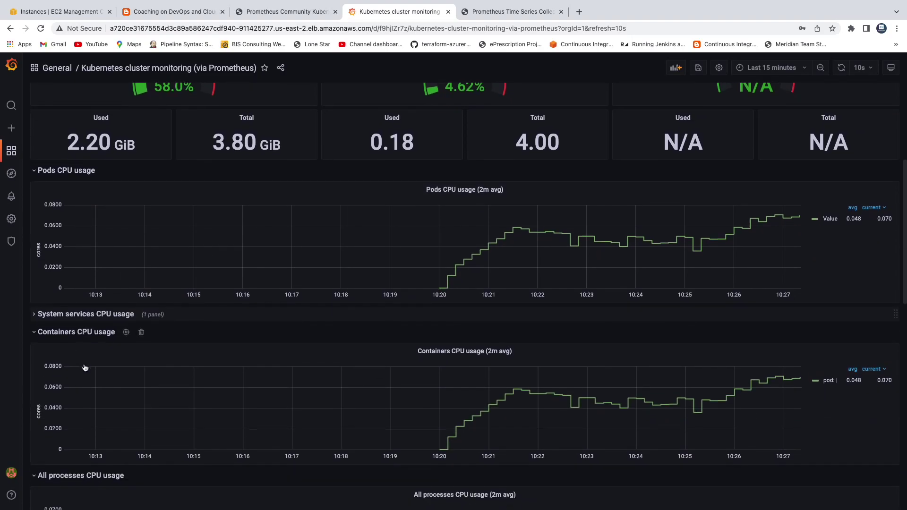
scroll(283, 265, down, 5)
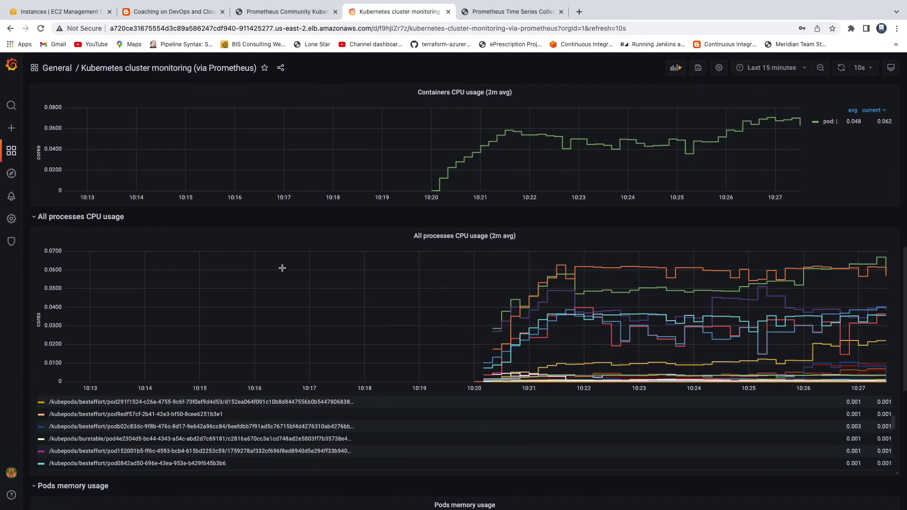
scroll(282, 268, down, 2)
scroll(208, 350, down, 3)
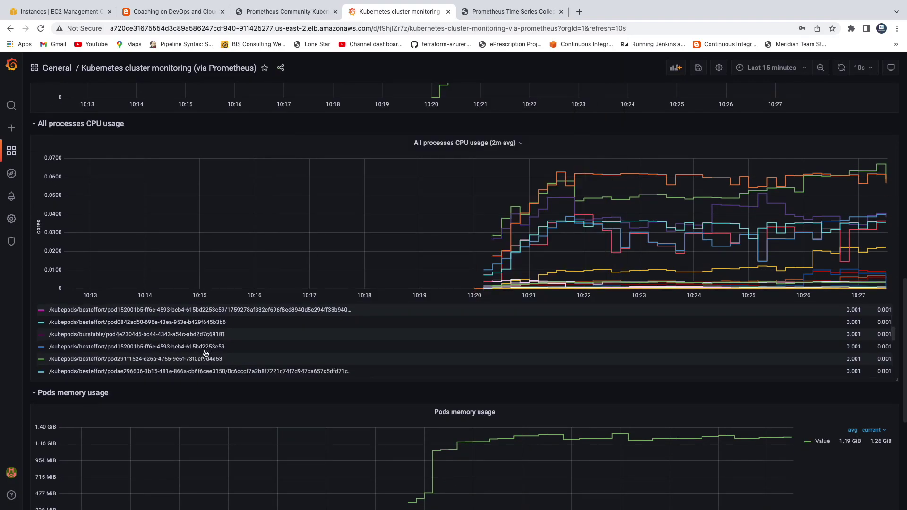
scroll(205, 353, down, 5)
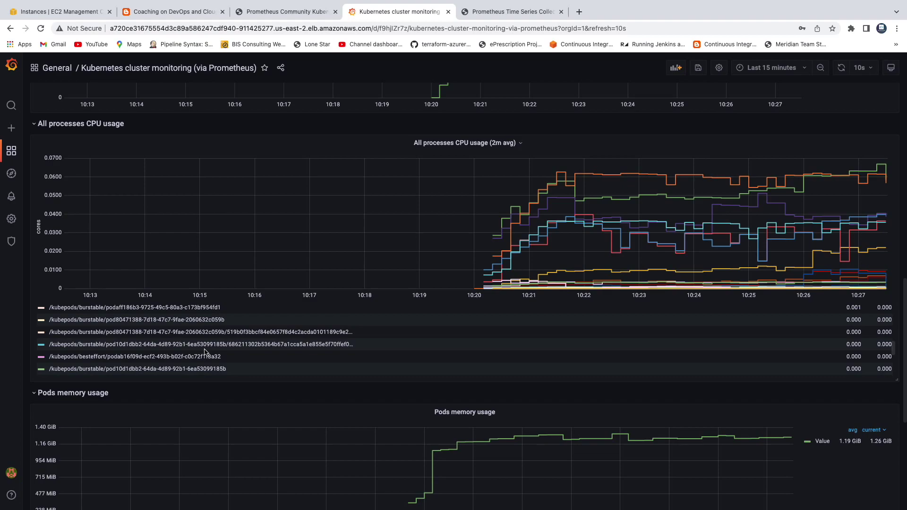
scroll(206, 353, down, 5)
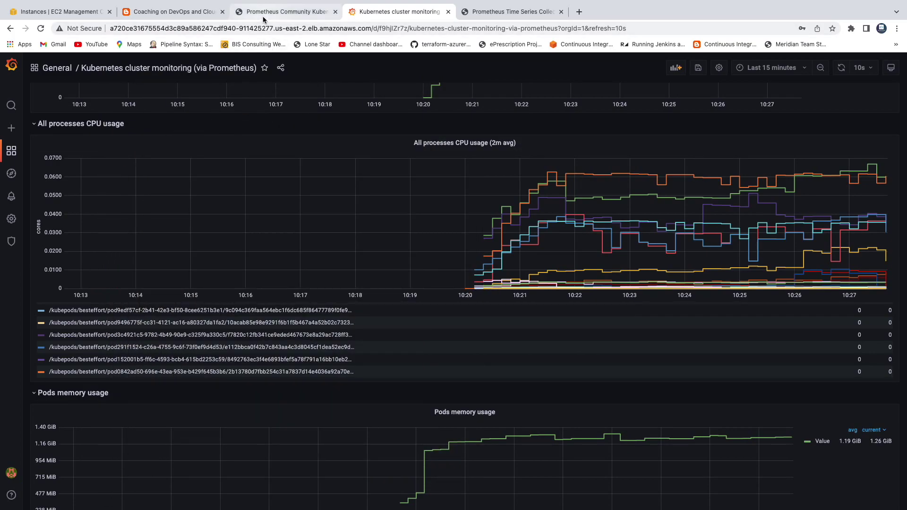
Review the Coaching on DevOps guide's dashboard import and service editing sections, and return to the beginning of the Grafana cluster monitoring dashboard
click(196, 14)
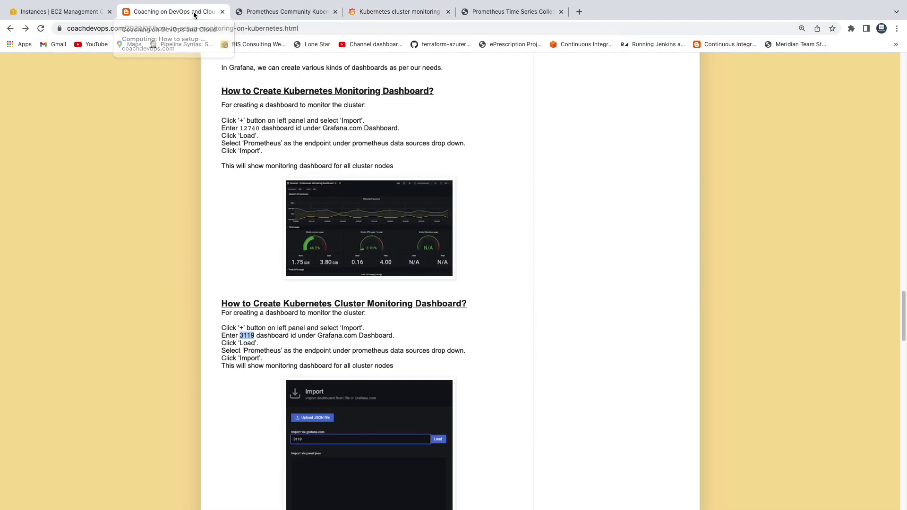
scroll(365, 269, down, 3)
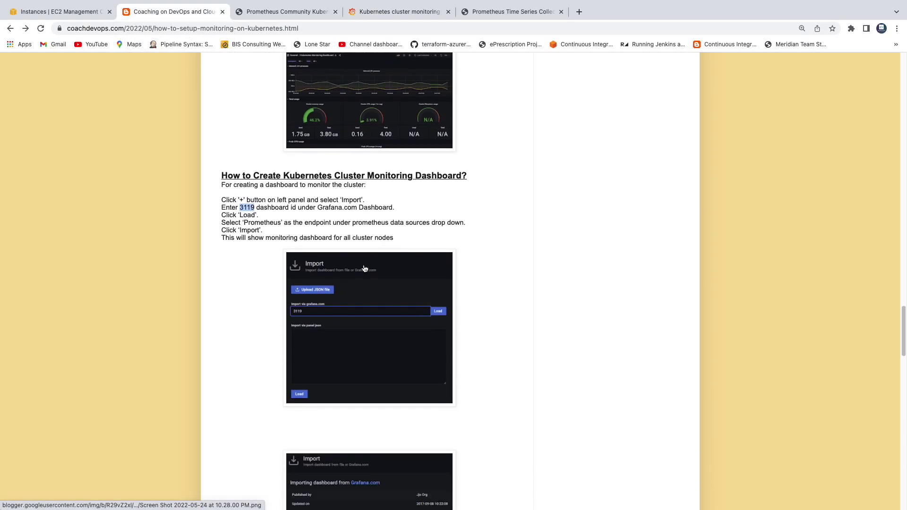
scroll(346, 216, up, 15)
scroll(338, 169, up, 3)
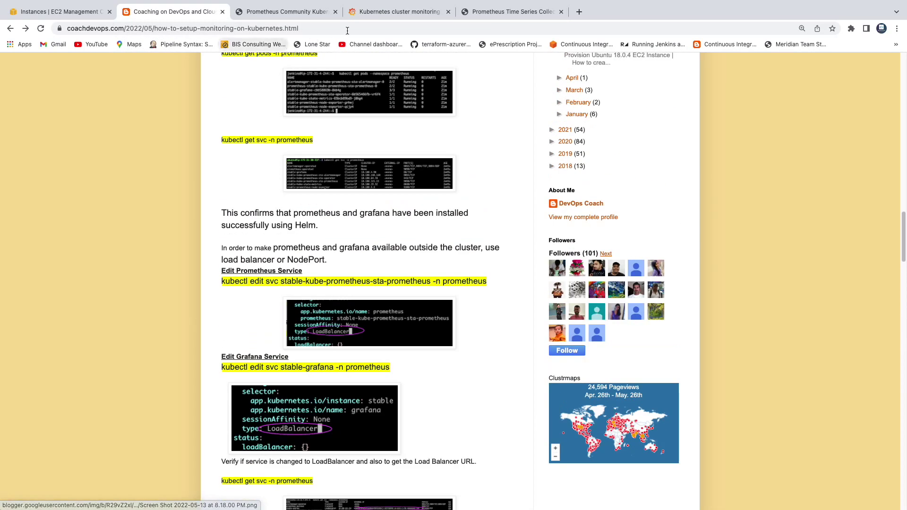
click(380, 13)
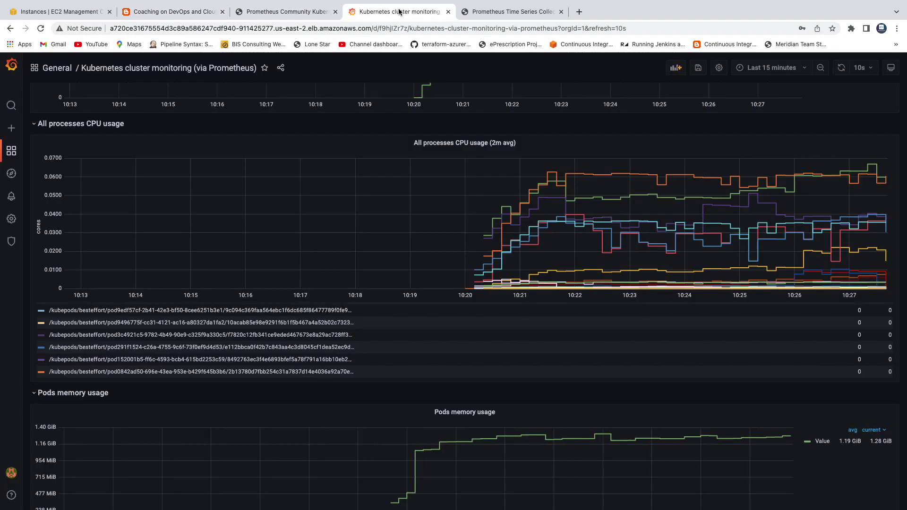
scroll(390, 190, up, 10)
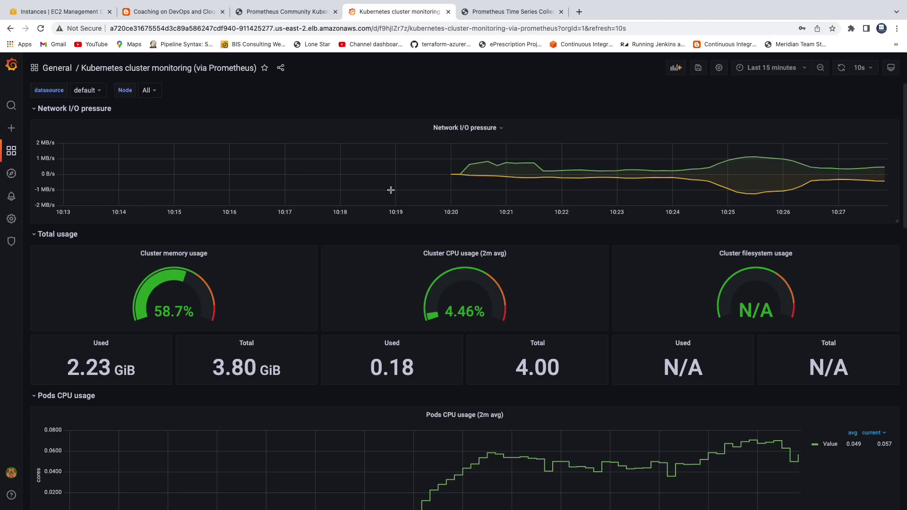
mouse_move(725, 4)
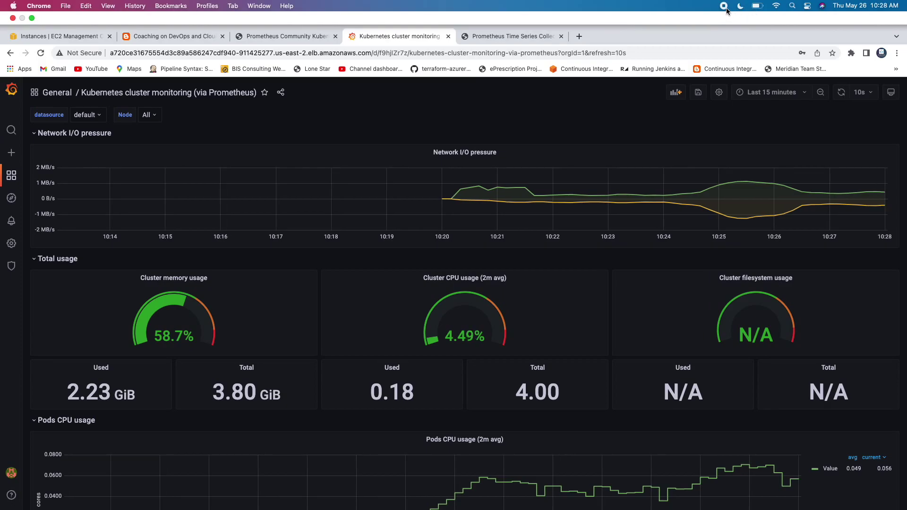